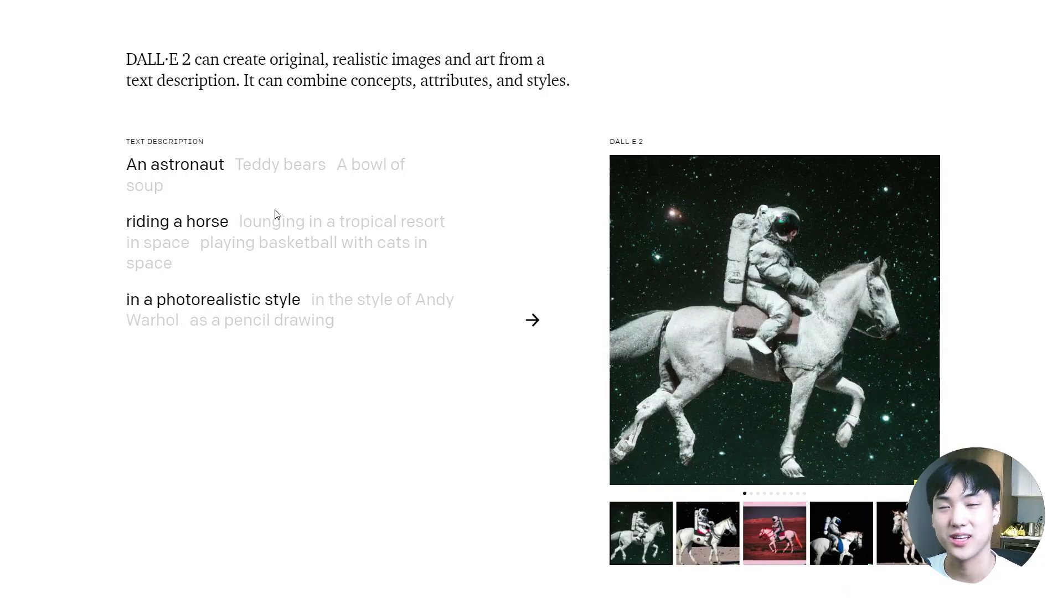
Step: Browse the astronaut-riding-a-horse example images, then switch them to the Andy Warhol style
{"action": "left_click", "coordinate": [707, 532]}
{"action": "left_click", "coordinate": [640, 532]}
{"action": "left_click", "coordinate": [878, 548]}
{"action": "left_click", "coordinate": [849, 553]}
{"action": "left_click", "coordinate": [849, 554]}
{"action": "left_click", "coordinate": [850, 553]}
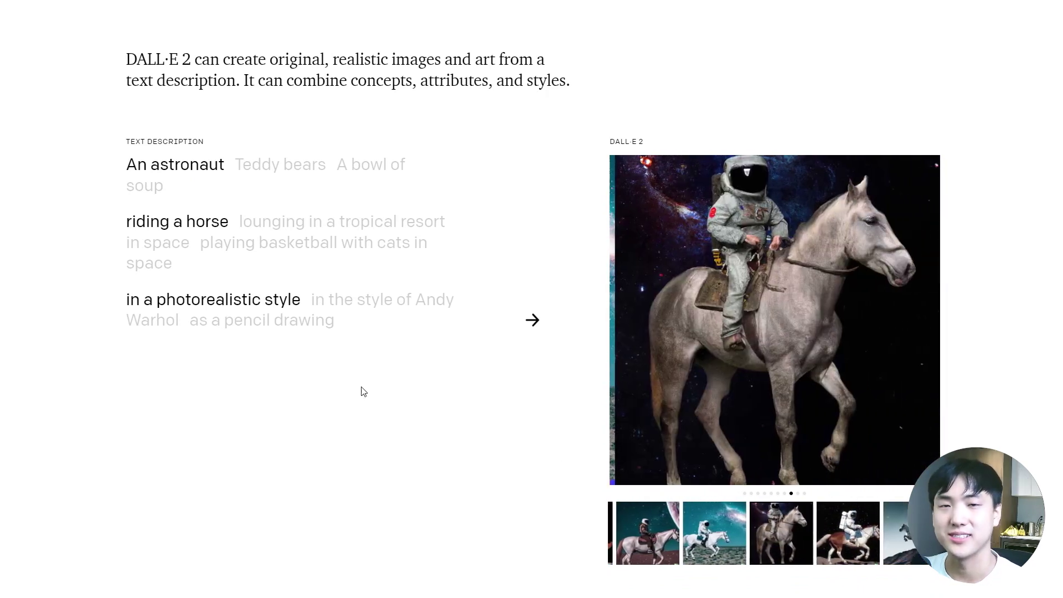
{"action": "left_click", "coordinate": [343, 306]}
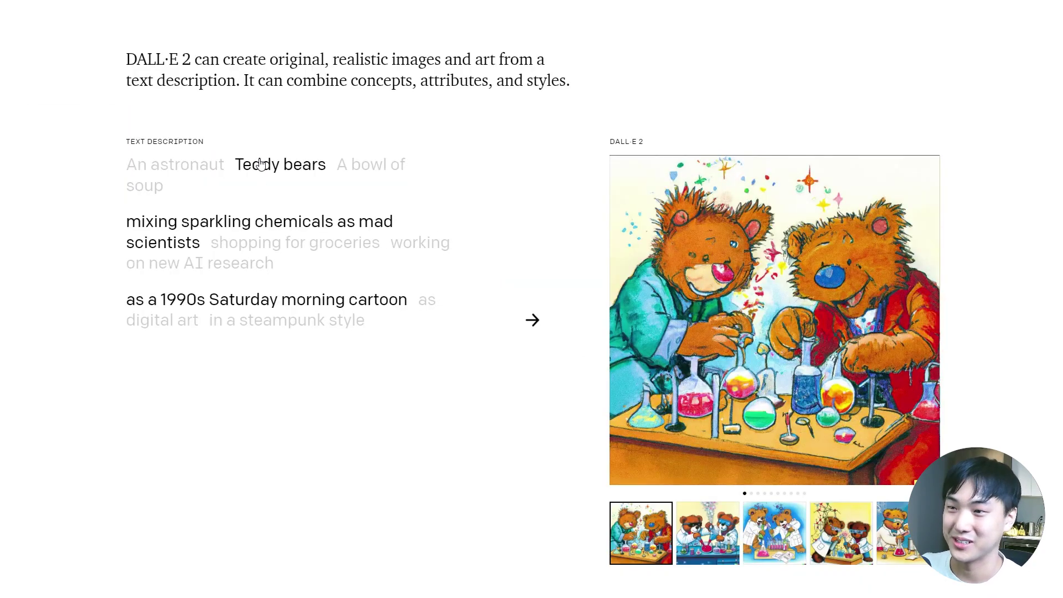
Step: View the teddy bear and ukiyo-e grocery-shopping examples, then join the Midjourney beta on Discord
{"action": "left_click", "coordinate": [724, 552]}
{"action": "left_click", "coordinate": [774, 532]}
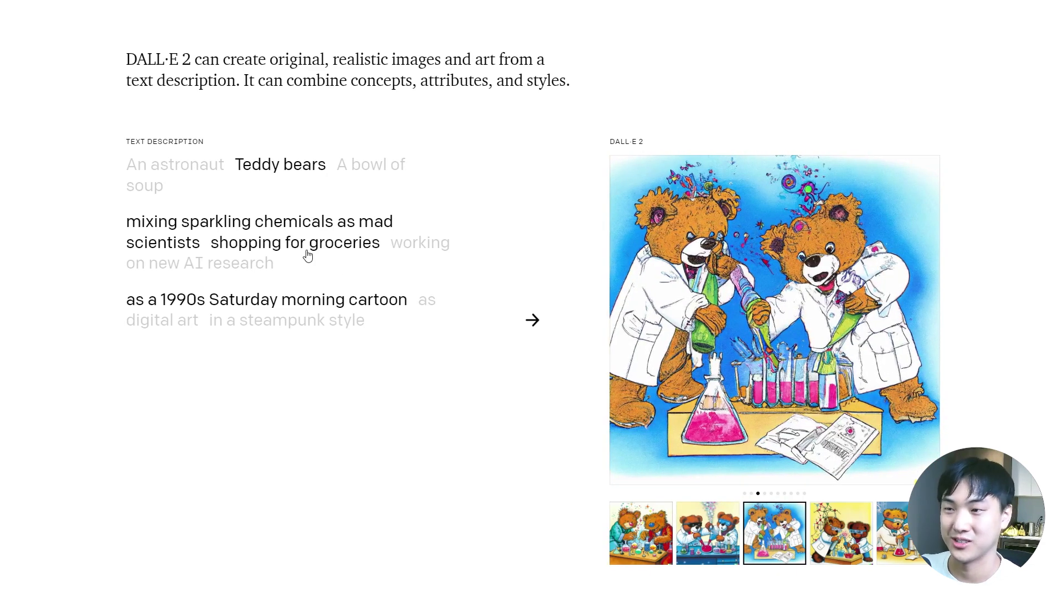
{"action": "left_click", "coordinate": [308, 256]}
{"action": "left_click", "coordinate": [725, 554]}
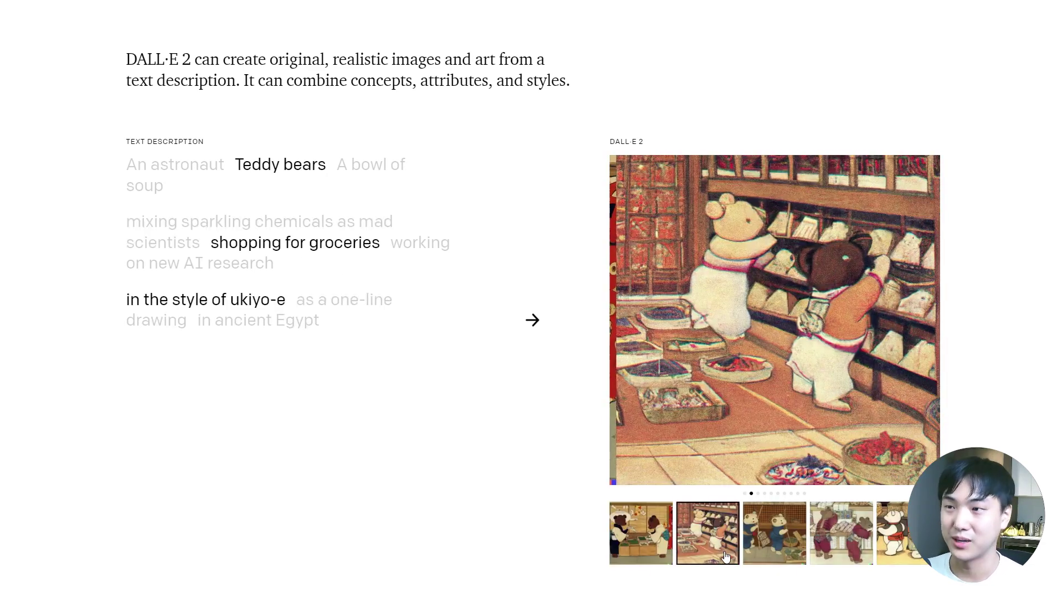
{"action": "left_click", "coordinate": [780, 558]}
{"action": "left_click", "coordinate": [846, 562]}
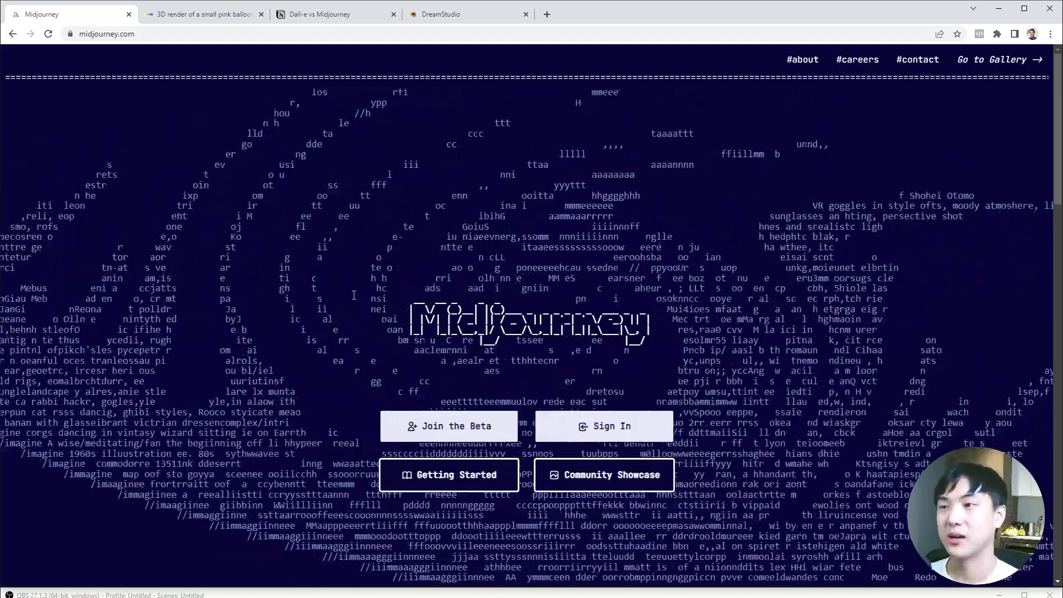
{"action": "left_click", "coordinate": [443, 440]}
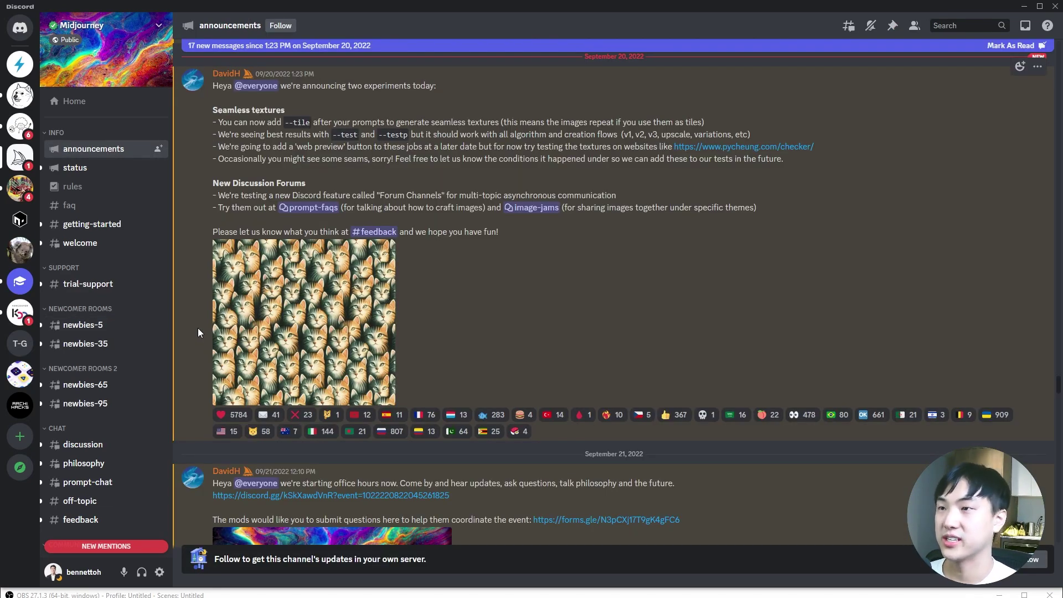
Step: In #newbies-5, write the /imagine prompt 'tesla style architectural home spacex futuristic design exterior view --v 4'
{"action": "left_click", "coordinate": [83, 324]}
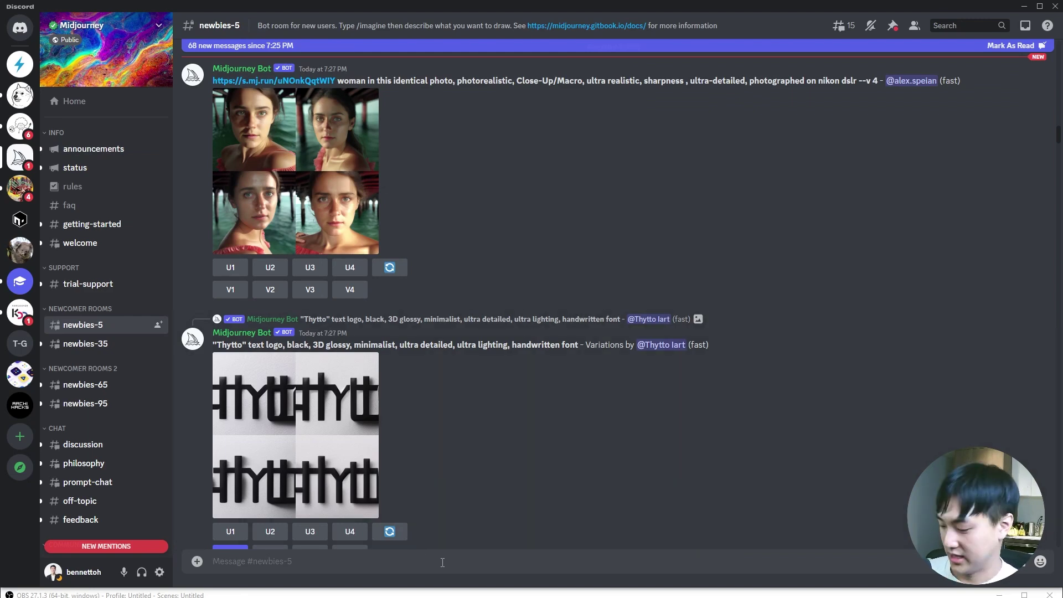
{"action": "type", "text": "/ima"}
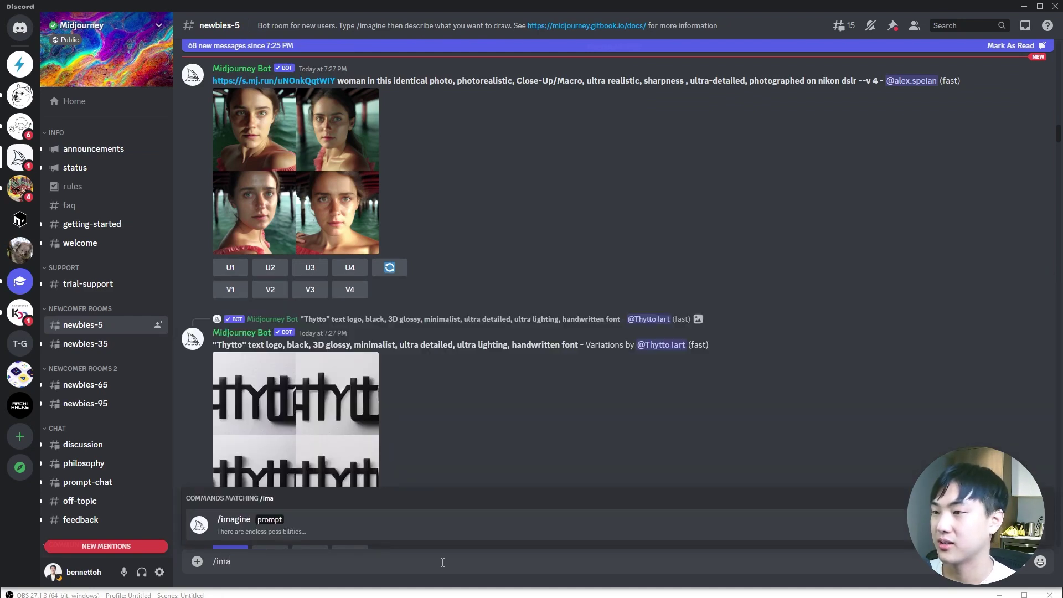
{"action": "key", "text": "Tab"}
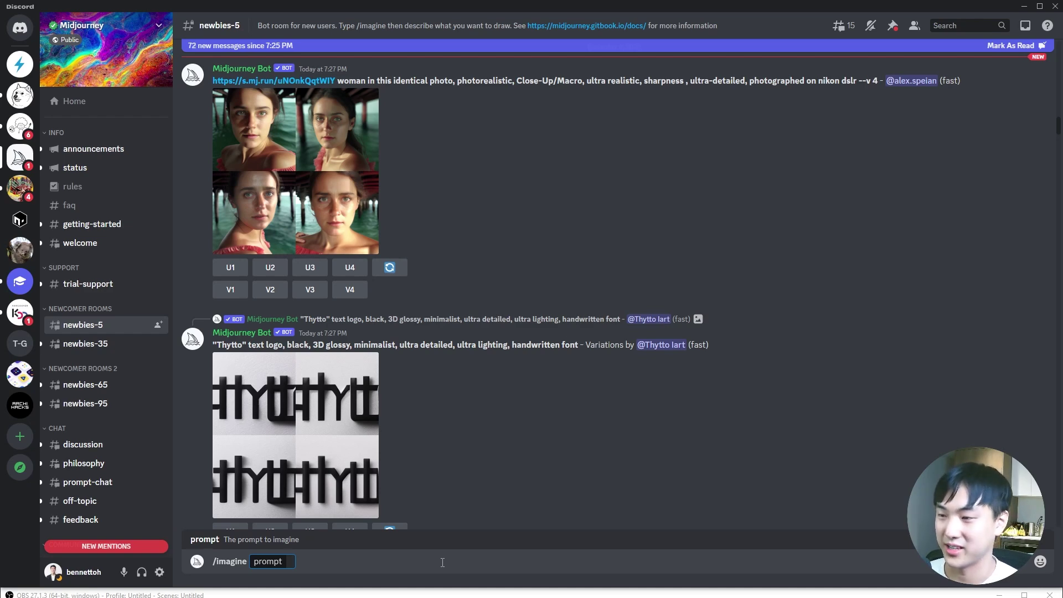
{"action": "type", "text": "tesla elon"}
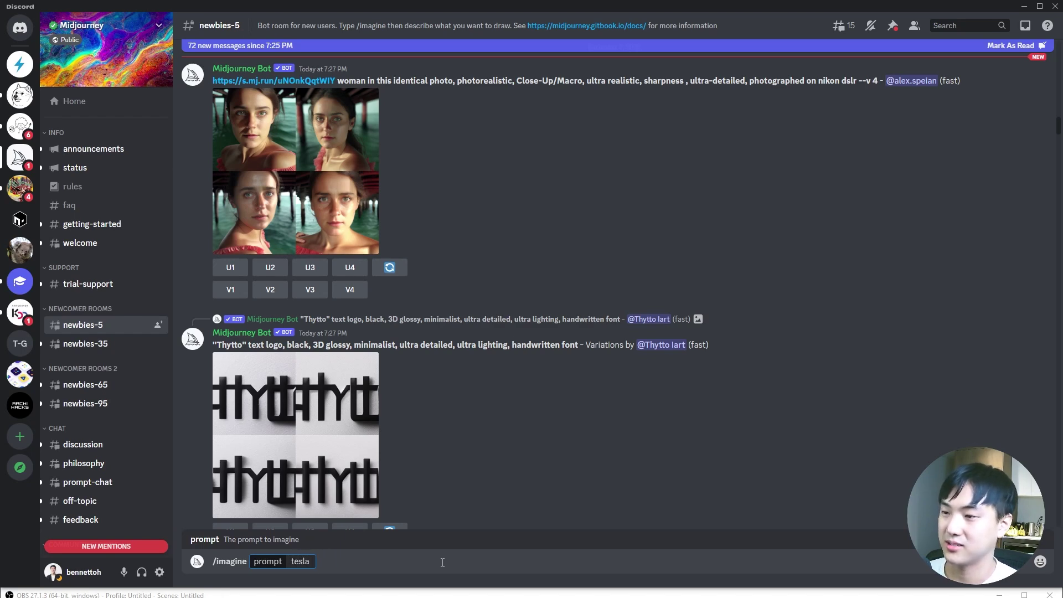
{"action": "key", "text": "BackSpace"}
{"action": "type", "text": "style architectural home"}
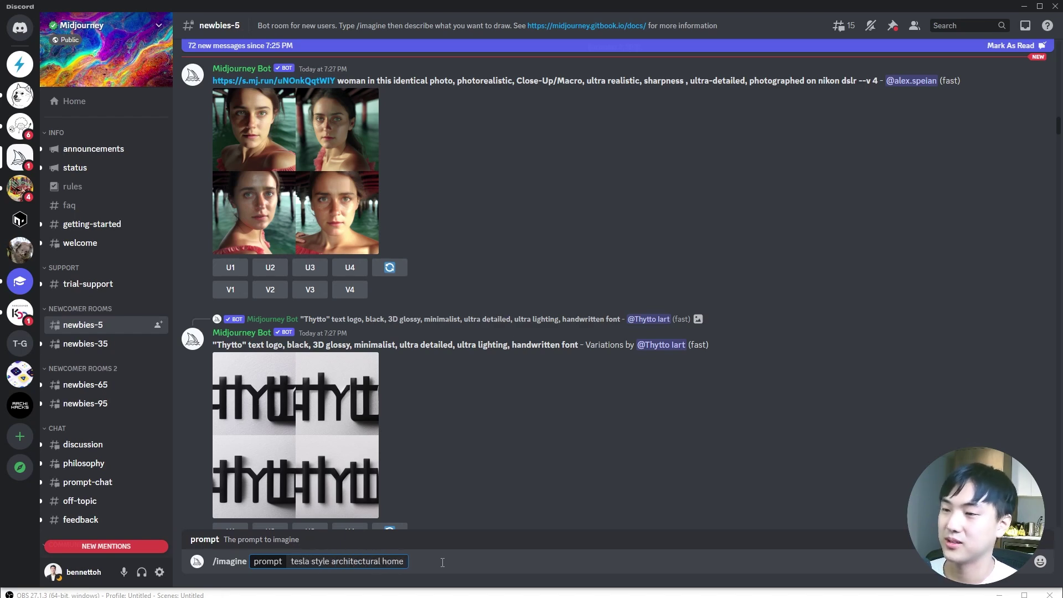
{"action": "type", "text": " spacex"}
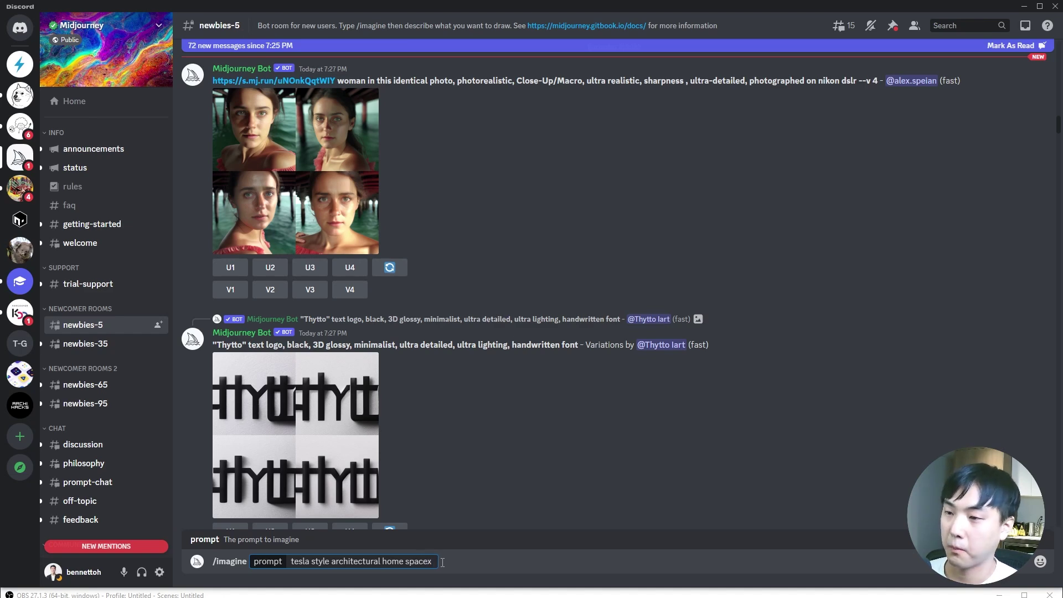
{"action": "type", "text": " futuristic design exterior view"}
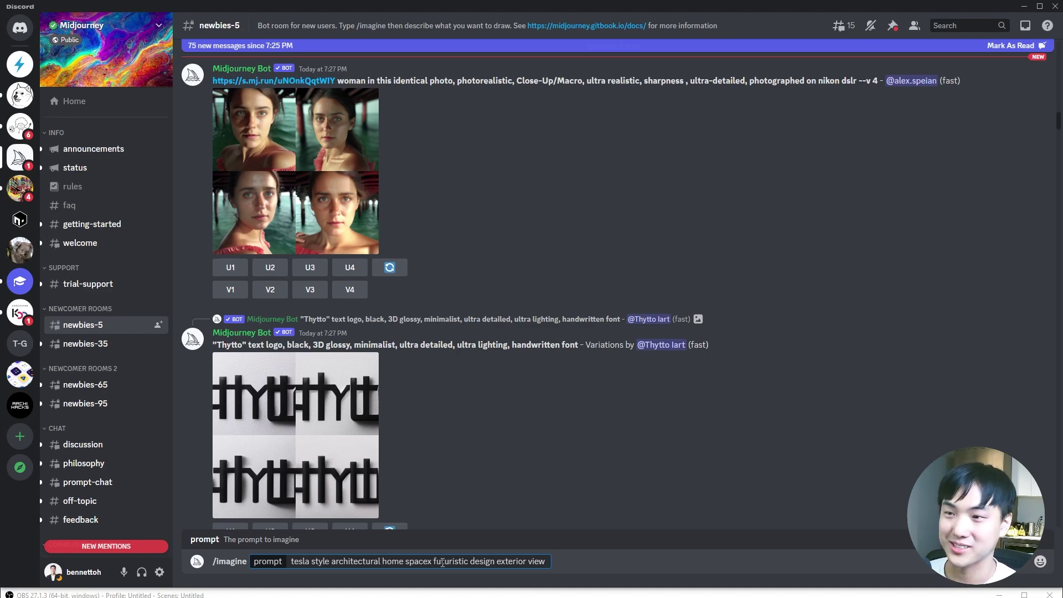
{"action": "type", "text": "--"}
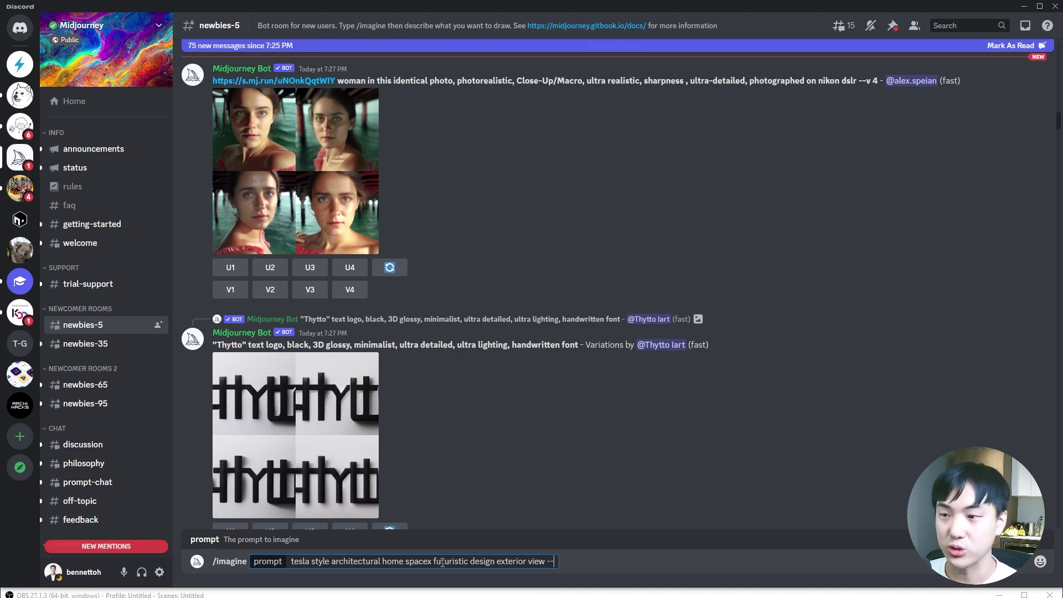
{"action": "type", "text": "v 4"}
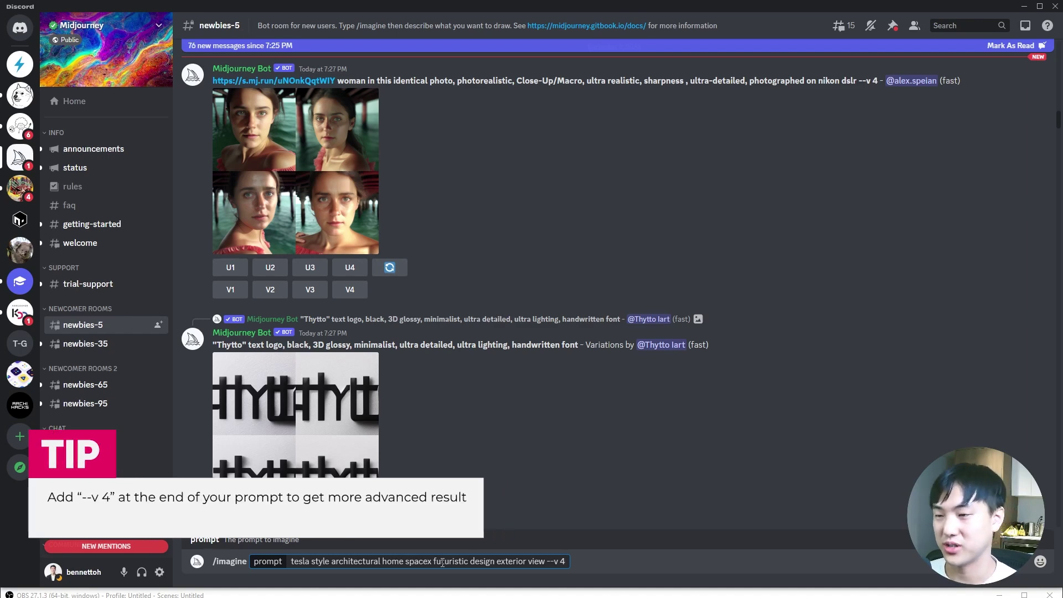
Step: Submit the tesla-home prompt and enlarge the resulting four-house grid to preview it
{"action": "key", "text": "Return"}
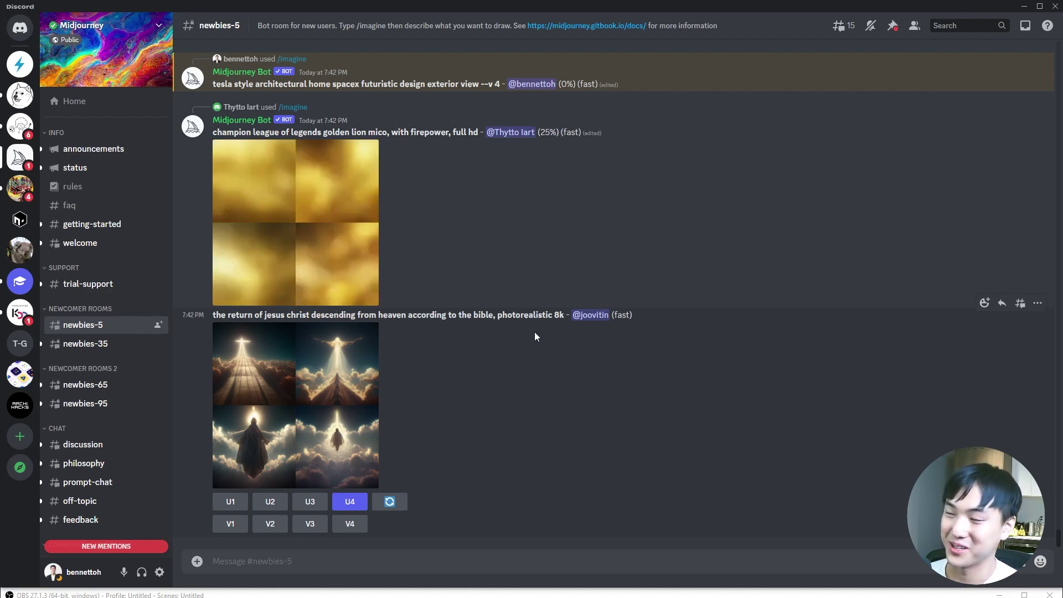
{"action": "left_click", "coordinate": [298, 421]}
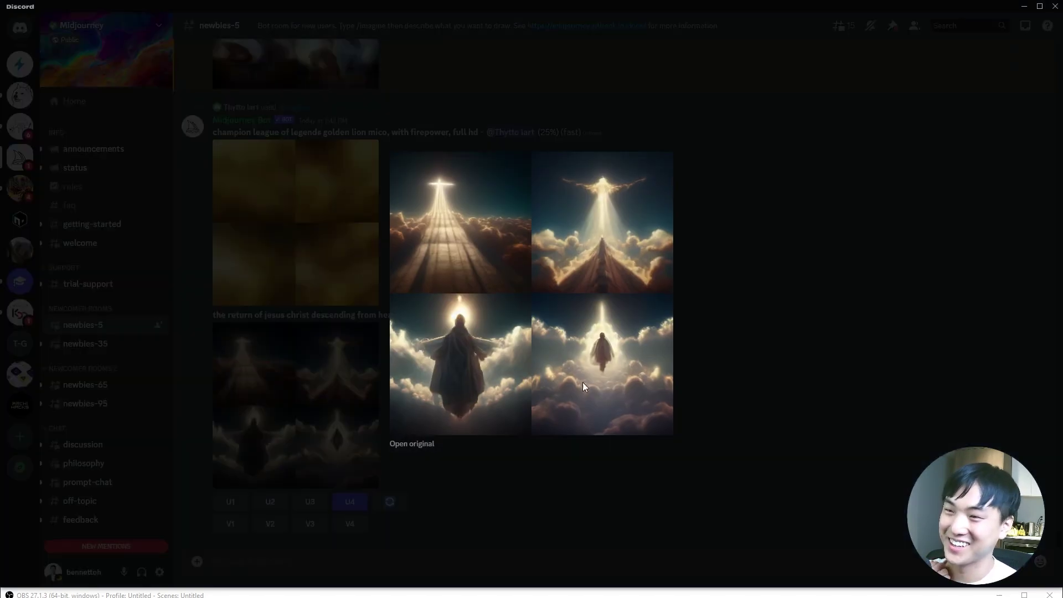
{"action": "left_click", "coordinate": [770, 356]}
{"action": "scroll", "coordinate": [583, 429], "scroll_direction": "up", "scroll_amount": 5}
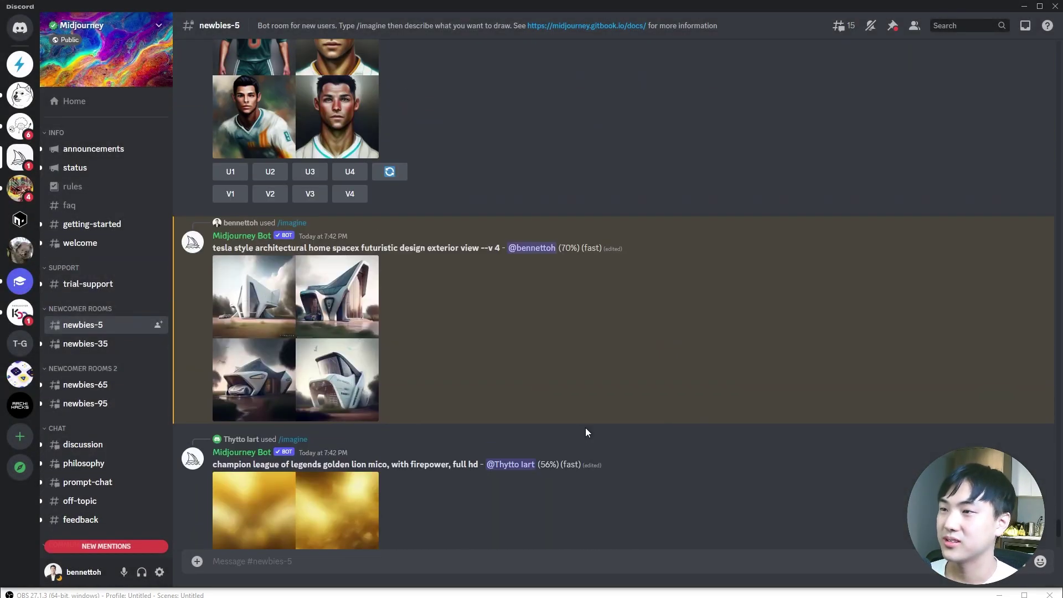
{"action": "left_click", "coordinate": [294, 328]}
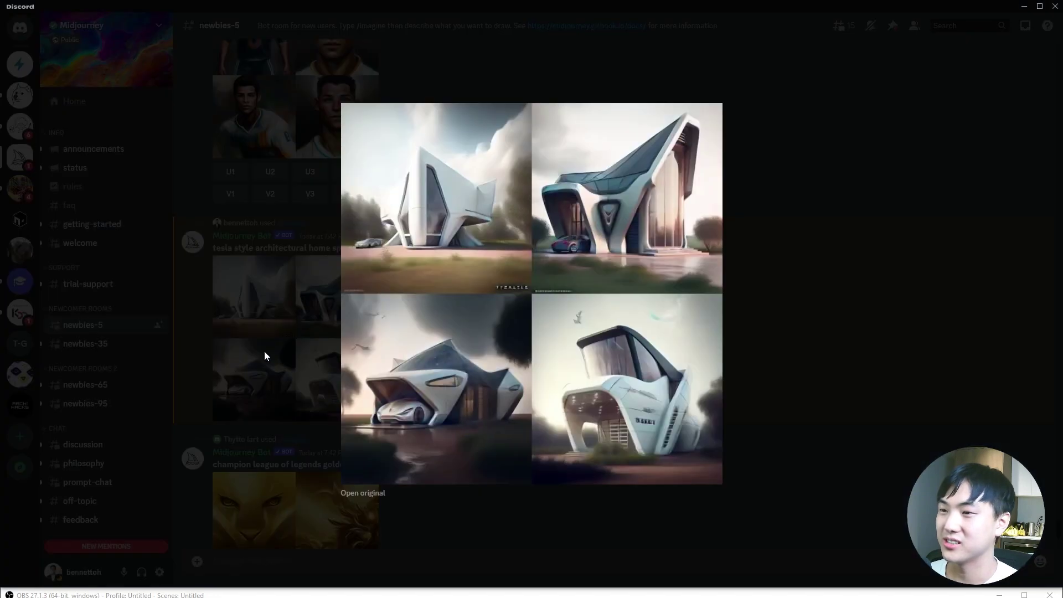
{"action": "left_click", "coordinate": [186, 389]}
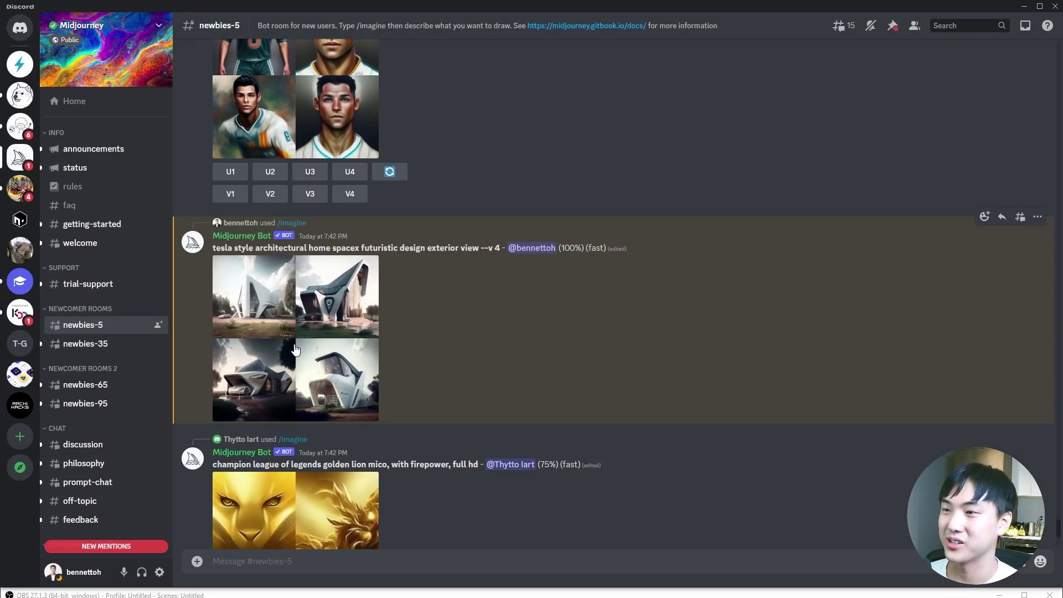
{"action": "left_click", "coordinate": [374, 349]}
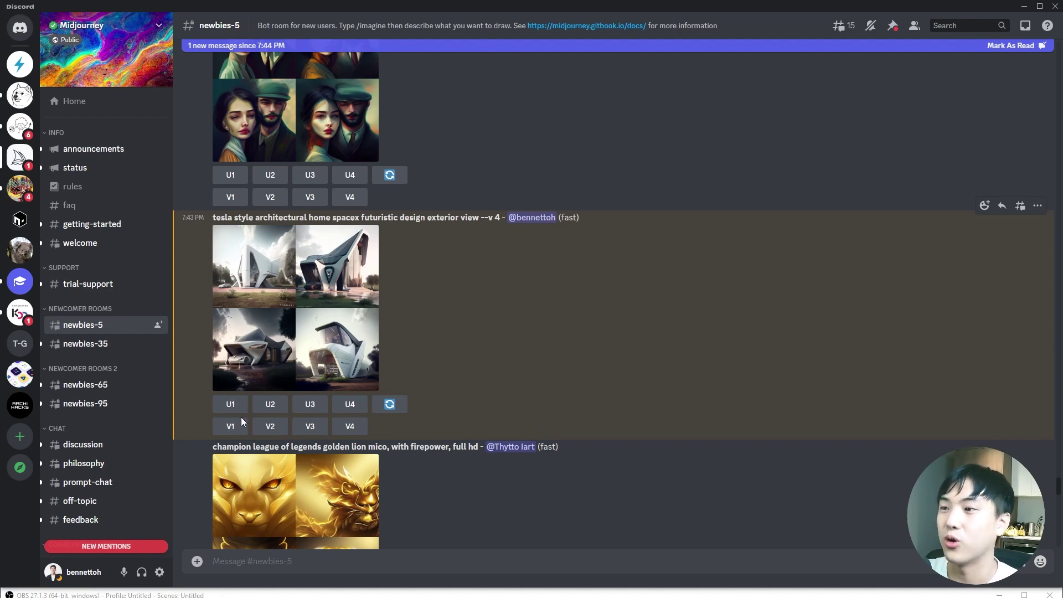
Step: Preview the finished tesla-home grid, then request V2 variations of the second house
{"action": "left_click", "coordinate": [344, 347]}
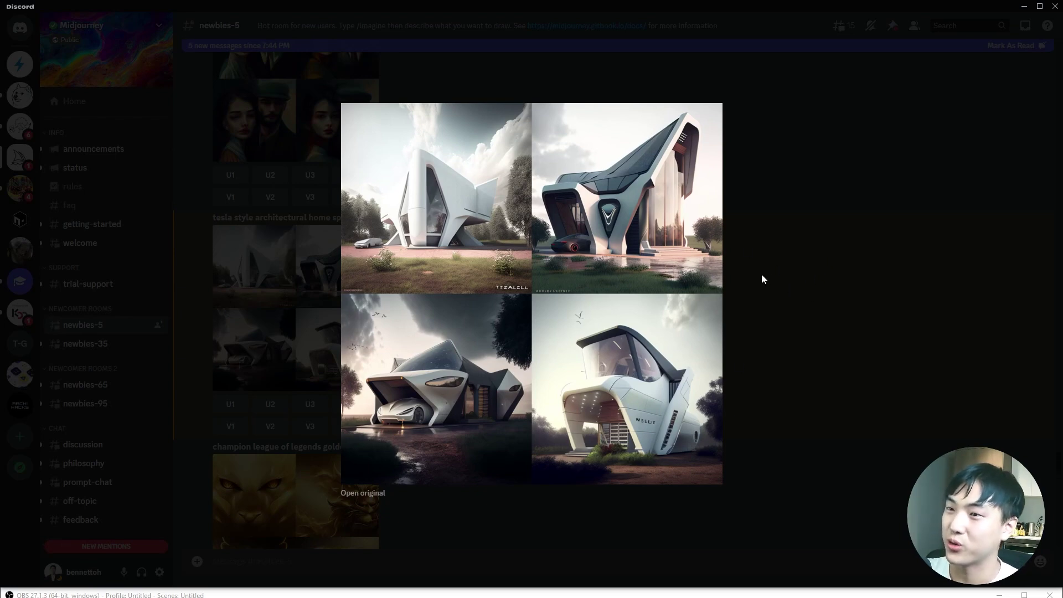
{"action": "left_click", "coordinate": [817, 288]}
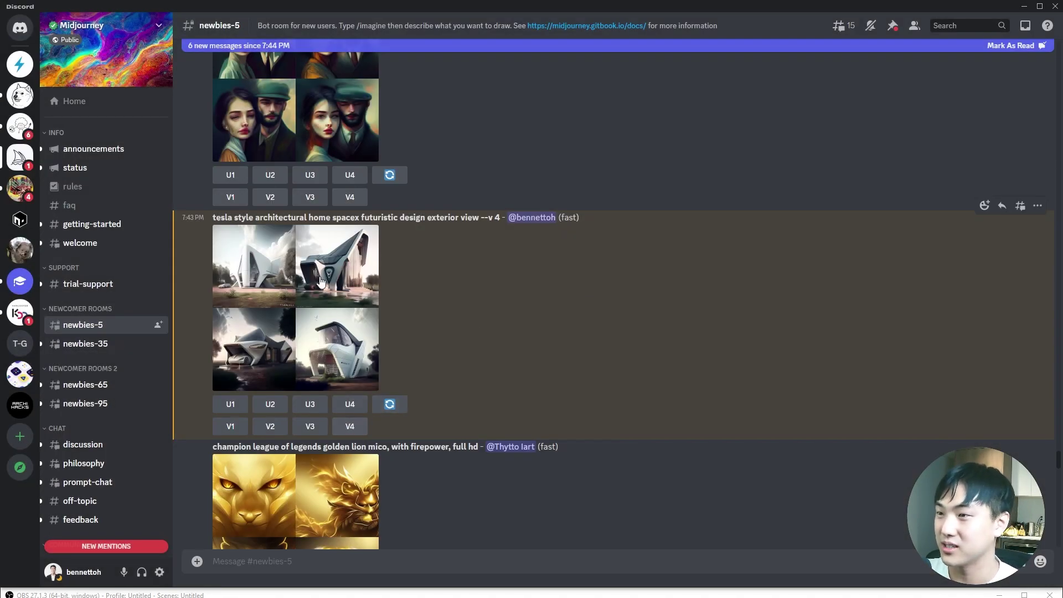
{"action": "left_click", "coordinate": [268, 429]}
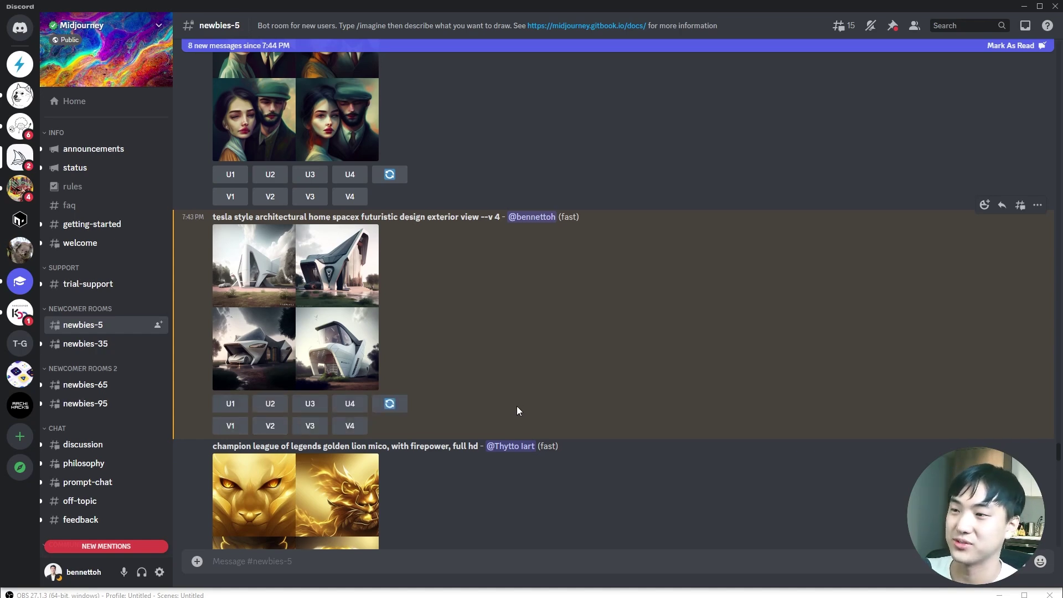
{"action": "scroll", "coordinate": [516, 406], "scroll_direction": "down", "scroll_amount": 10}
{"action": "scroll", "coordinate": [604, 401], "scroll_direction": "down", "scroll_amount": 15}
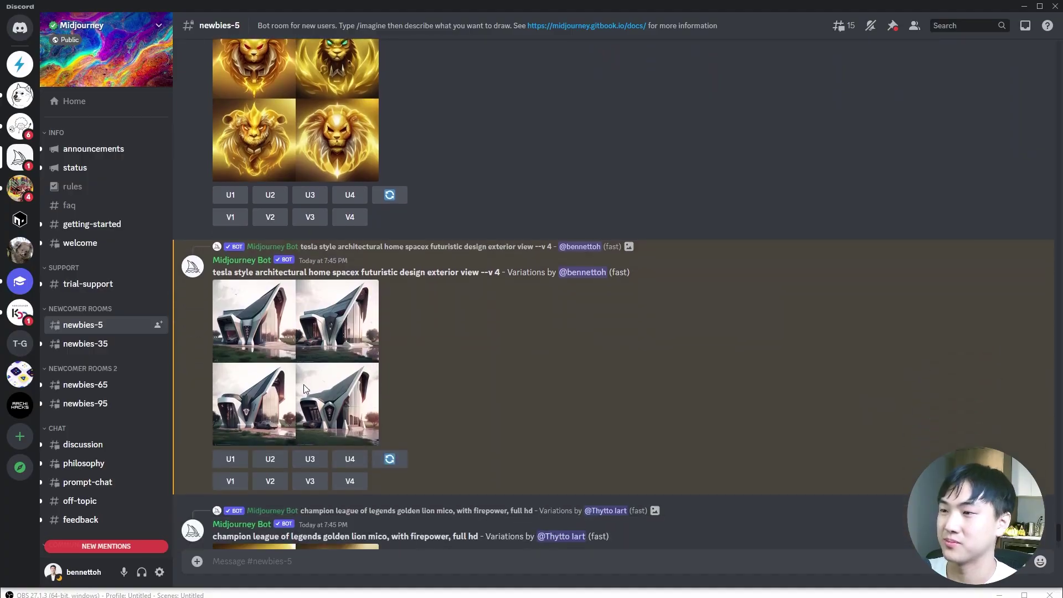
Step: Preview the house variations grid and upscale the second variation
{"action": "left_click", "coordinate": [303, 384]}
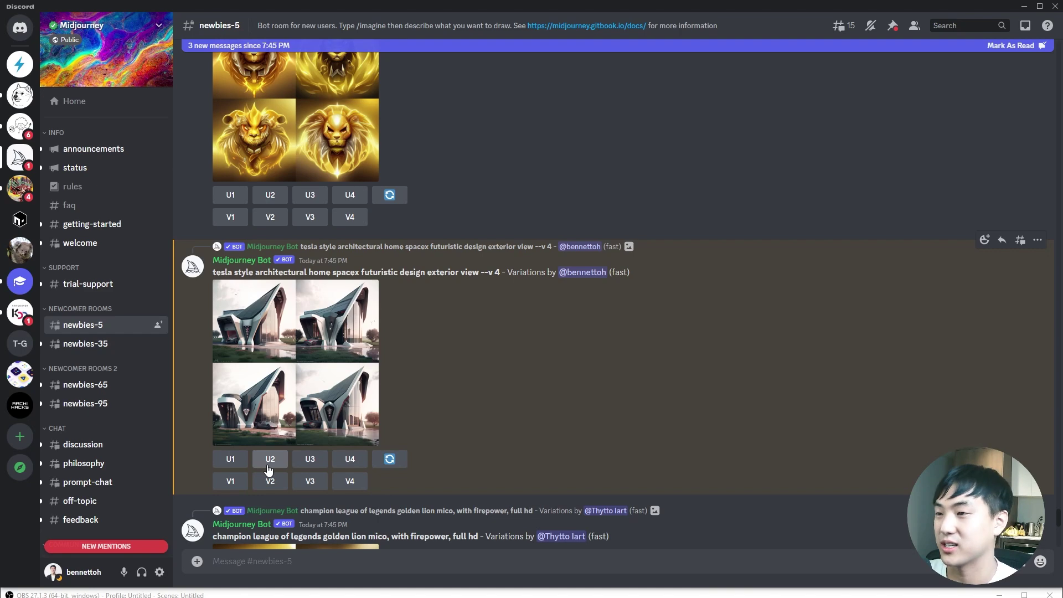
{"action": "left_click", "coordinate": [267, 393]}
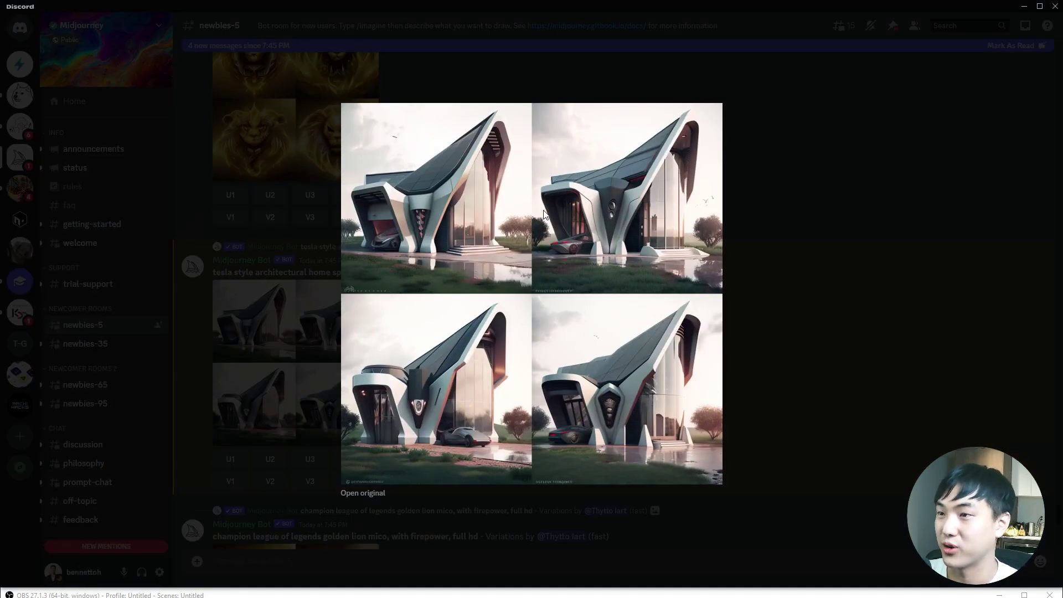
{"action": "left_click", "coordinate": [806, 344]}
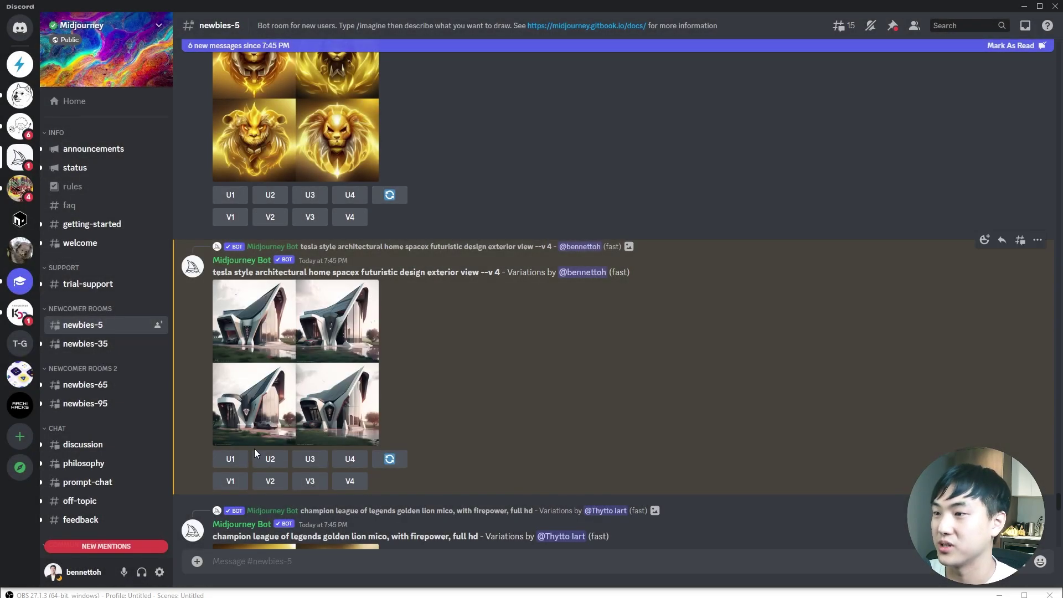
{"action": "left_click", "coordinate": [270, 459]}
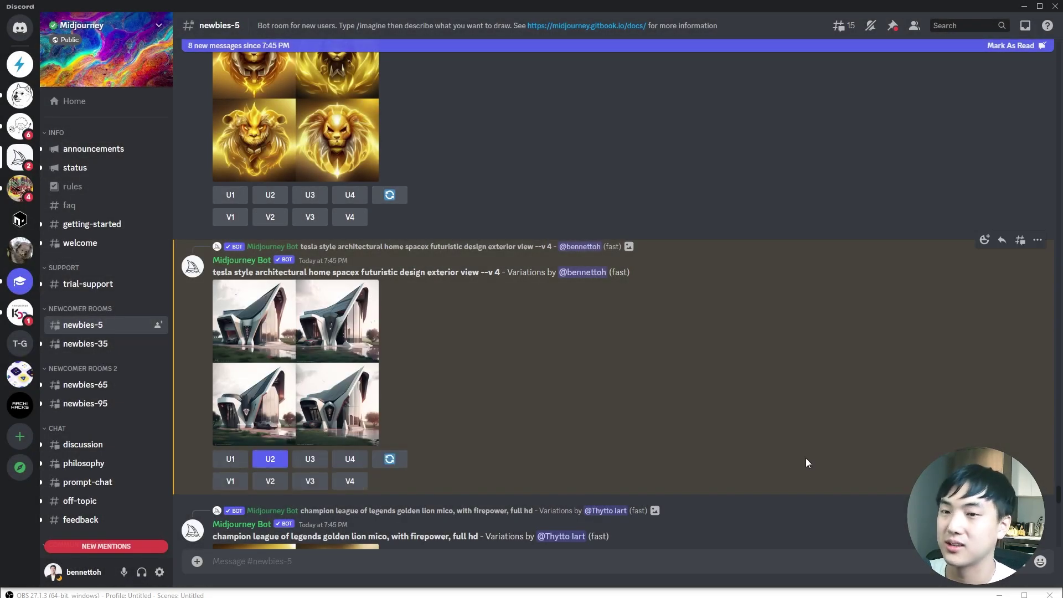
{"action": "scroll", "coordinate": [805, 460], "scroll_direction": "down", "scroll_amount": 10}
{"action": "scroll", "coordinate": [745, 428], "scroll_direction": "down", "scroll_amount": 6}
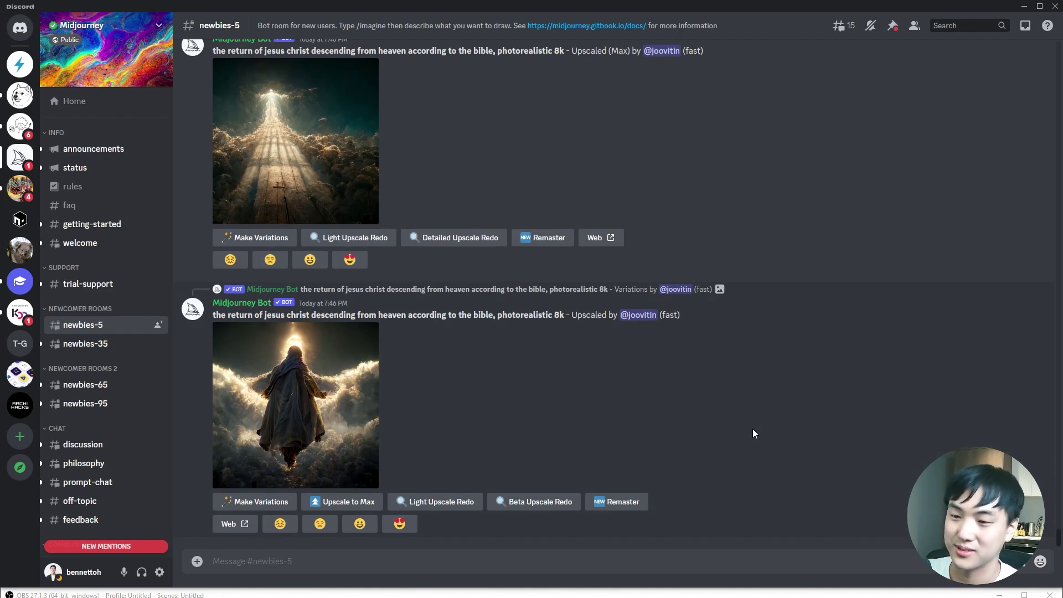
{"action": "scroll", "coordinate": [752, 429], "scroll_direction": "up", "scroll_amount": 10}
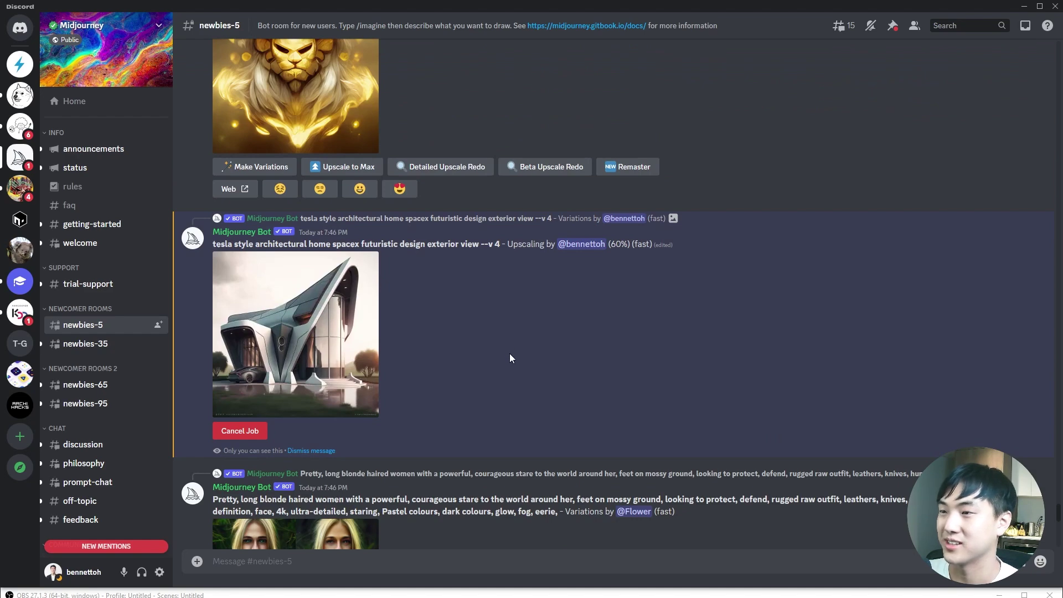
{"action": "left_click", "coordinate": [284, 408]}
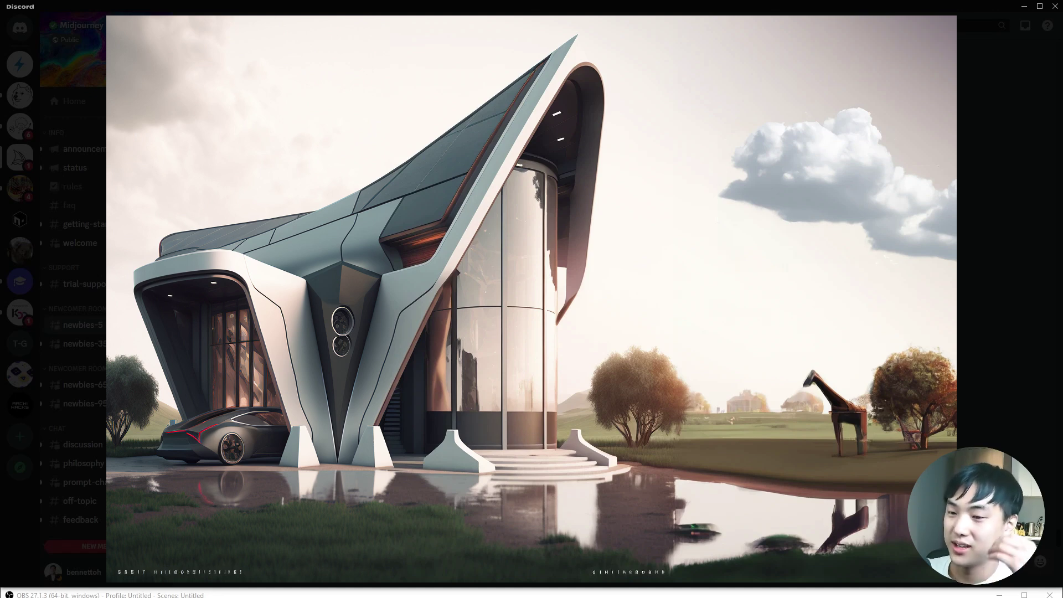
Step: Leave Discord for the browser and sign up for DALL·E with a Google account
{"action": "key", "text": "Escape"}
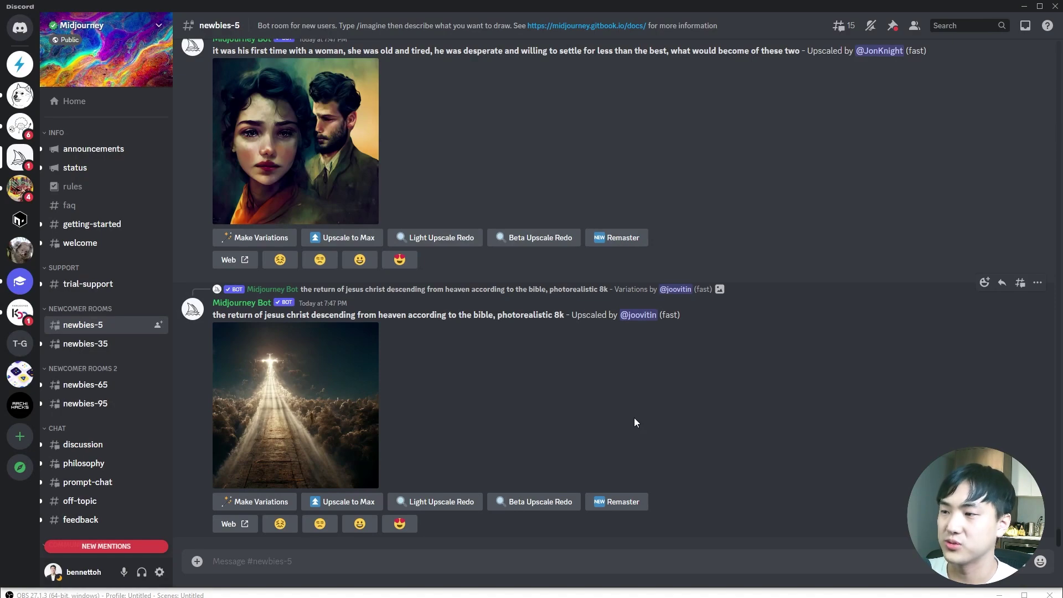
{"action": "left_click", "coordinate": [1023, 14]}
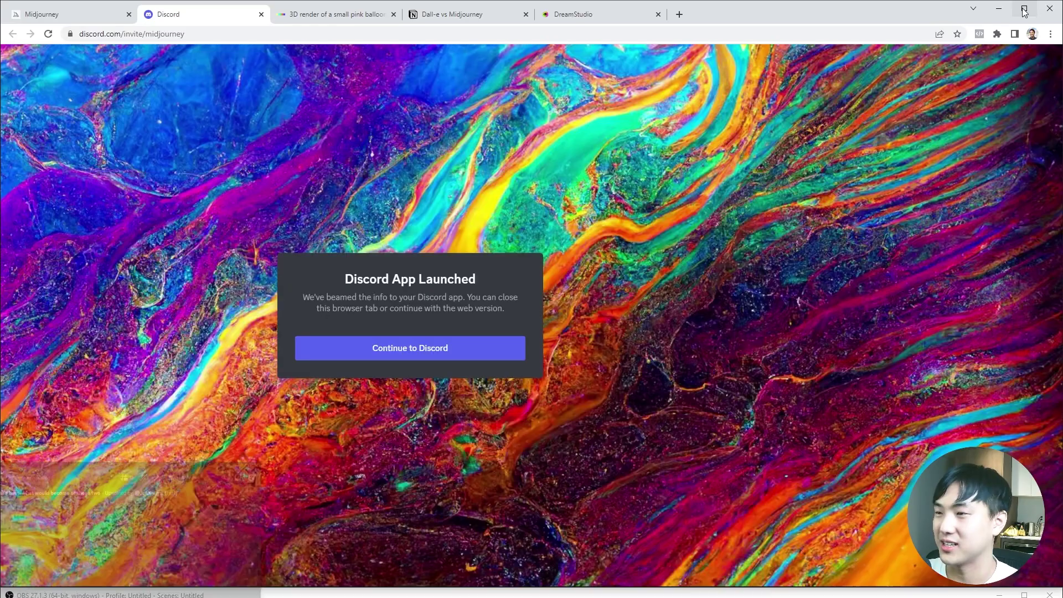
{"action": "key", "text": "ctrl+w"}
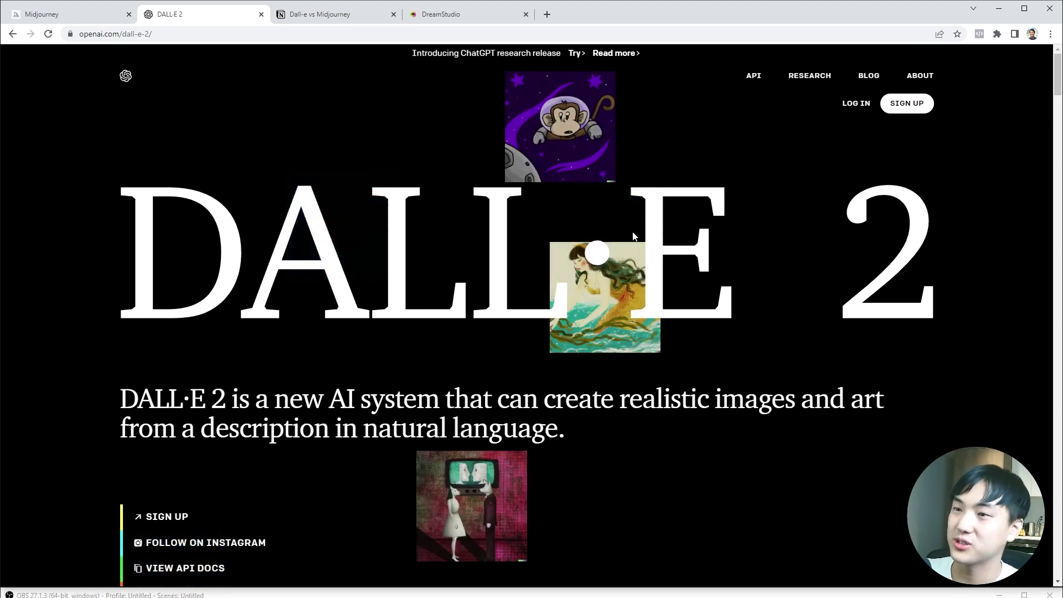
{"action": "left_click", "coordinate": [919, 106]}
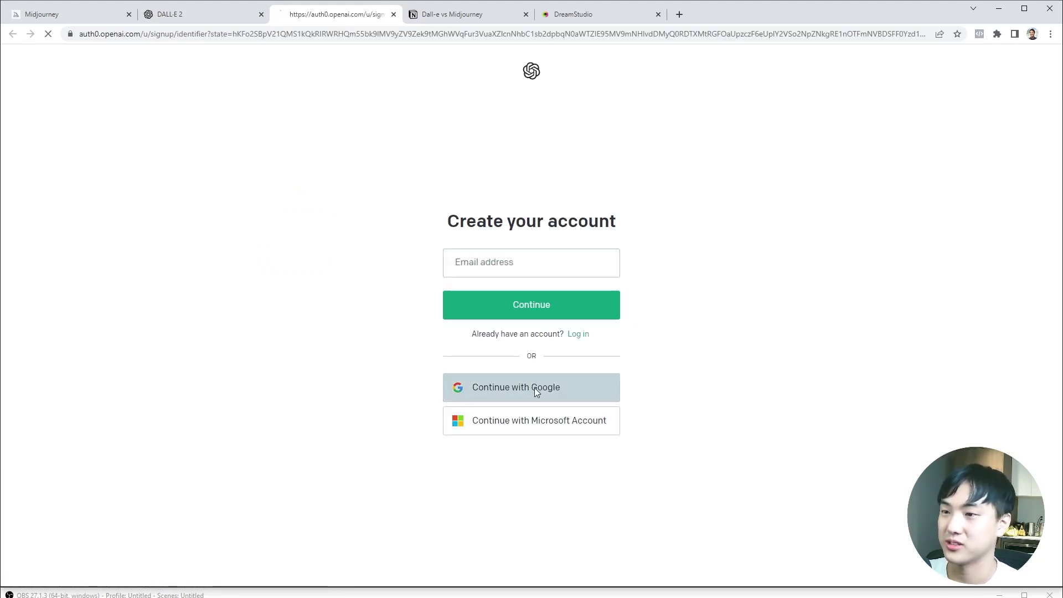
{"action": "left_click", "coordinate": [536, 390]}
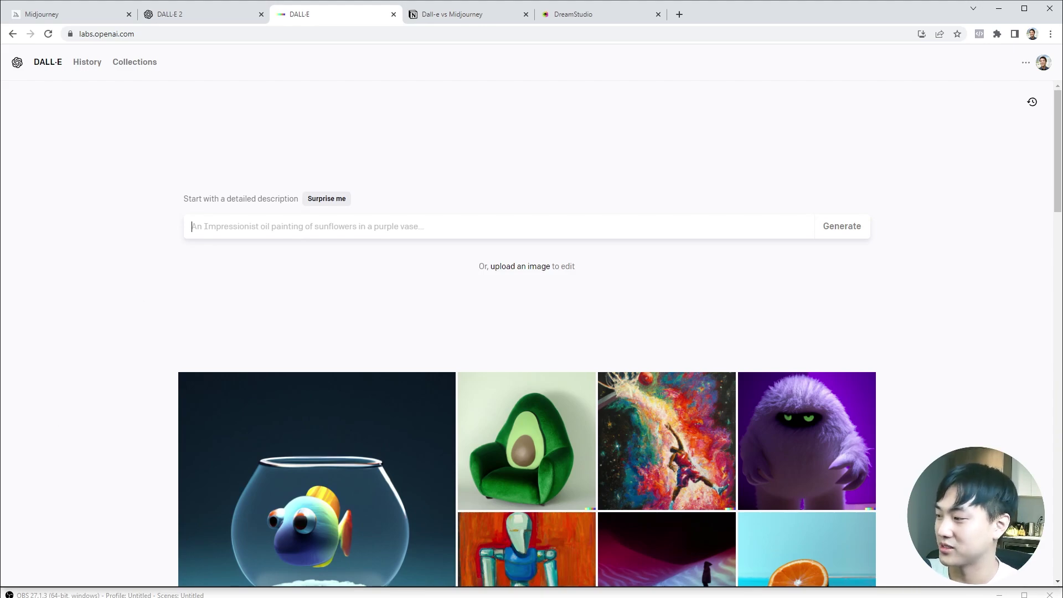
Step: Copy the tesla-style house prompt from Discord and paste it into DALL·E's prompt box
{"action": "key", "text": "alt+Tab"}
{"action": "left_click_drag", "start_coordinate": [491, 6], "coordinate": [0, 377]}
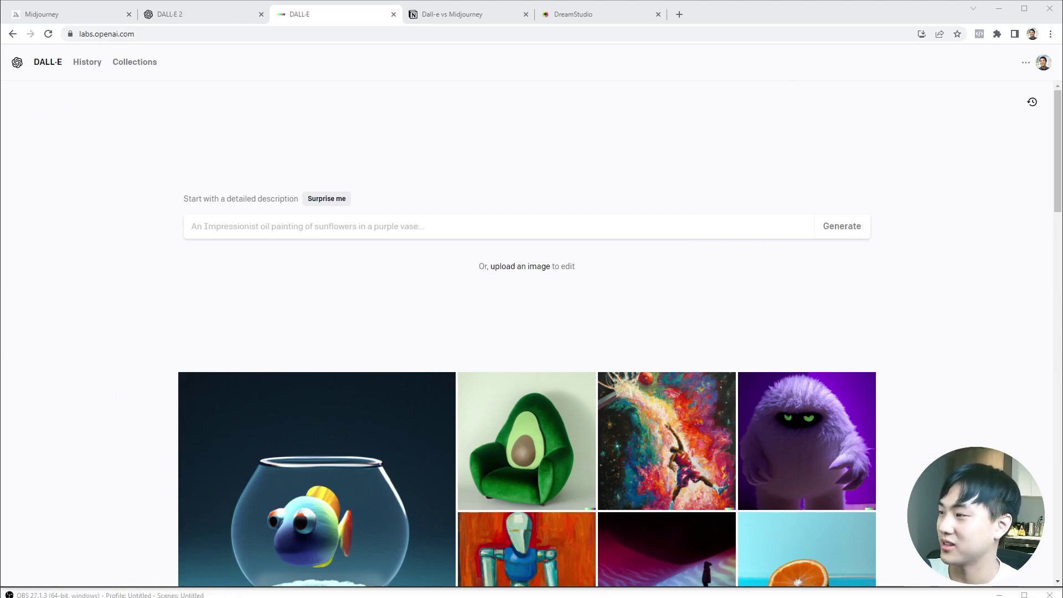
{"action": "left_click", "coordinate": [243, 227]}
{"action": "type", "text": "tesla style architectural home spacex futuristic design exterior view"}
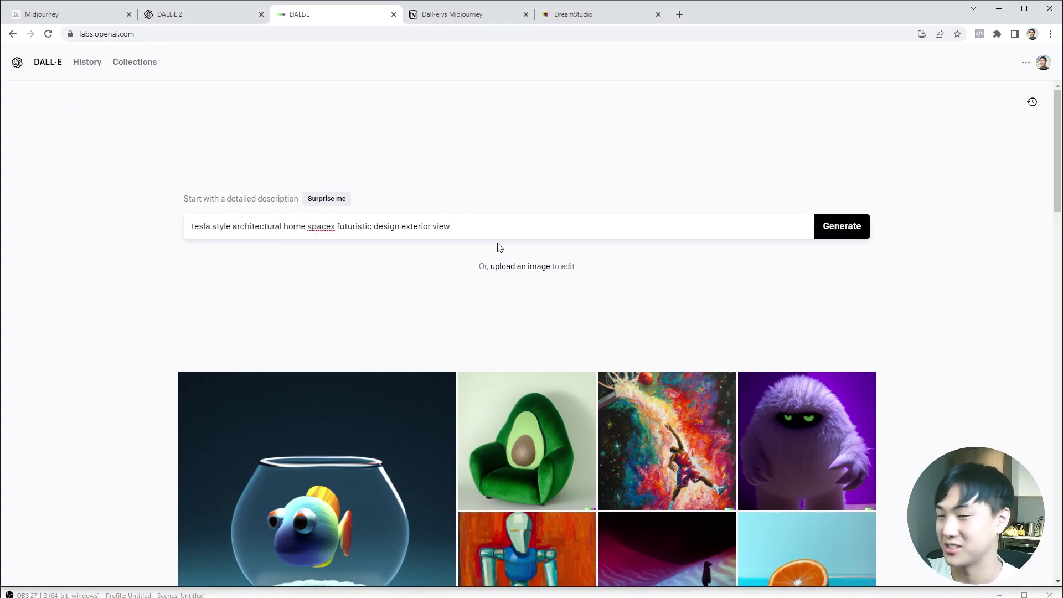
Step: Generate from the pasted tesla-style house prompt, producing four results and leaving 10 credits
{"action": "left_click", "coordinate": [864, 230]}
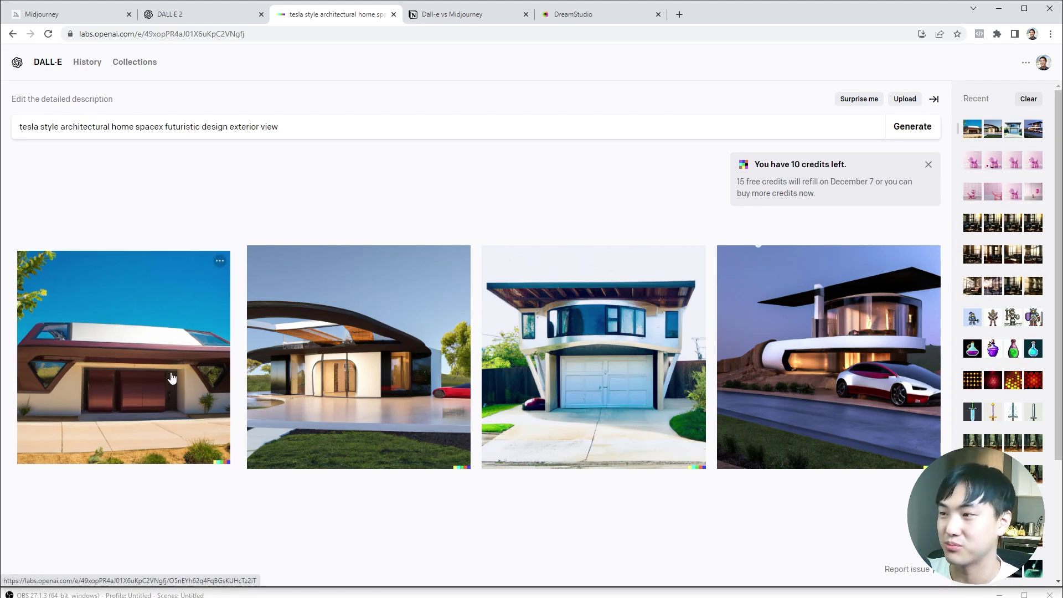
Step: Step through the four generated houses, then reopen the first one with triangular windows
{"action": "left_click", "coordinate": [185, 378]}
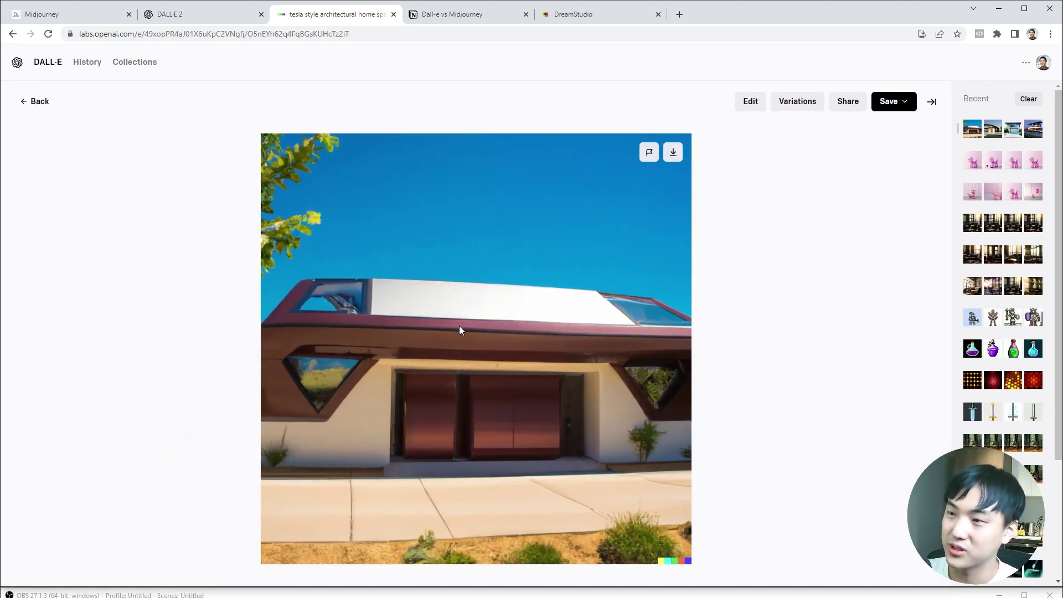
{"action": "left_click", "coordinate": [931, 349]}
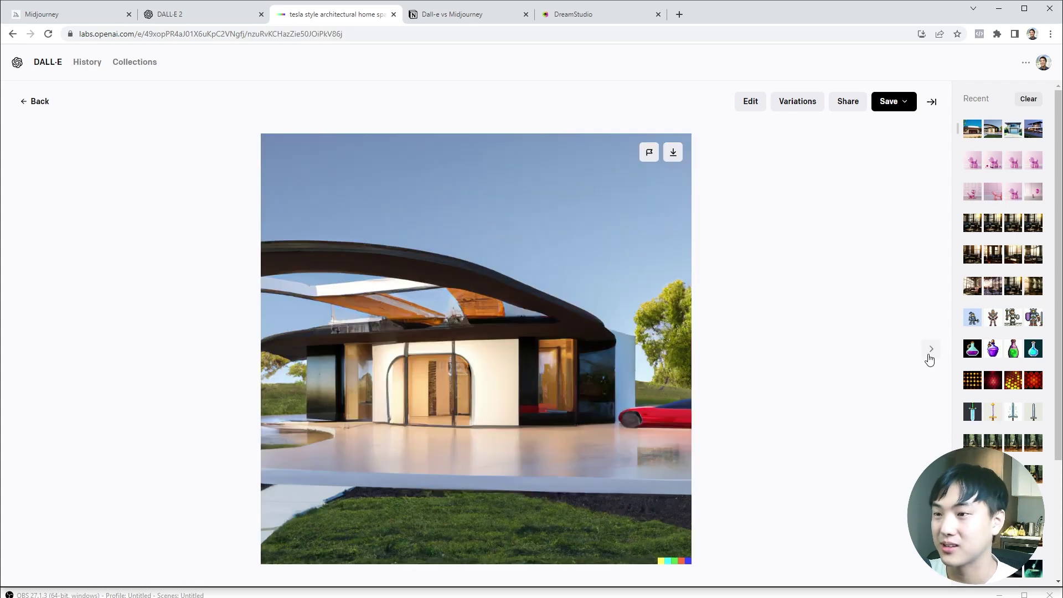
{"action": "left_click", "coordinate": [929, 357]}
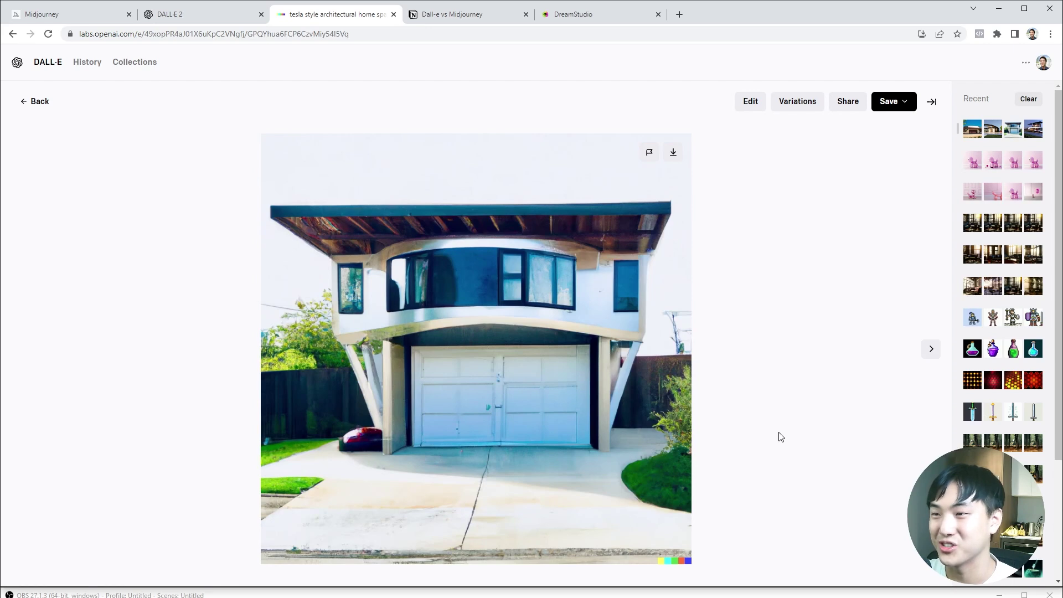
{"action": "left_click", "coordinate": [928, 352]}
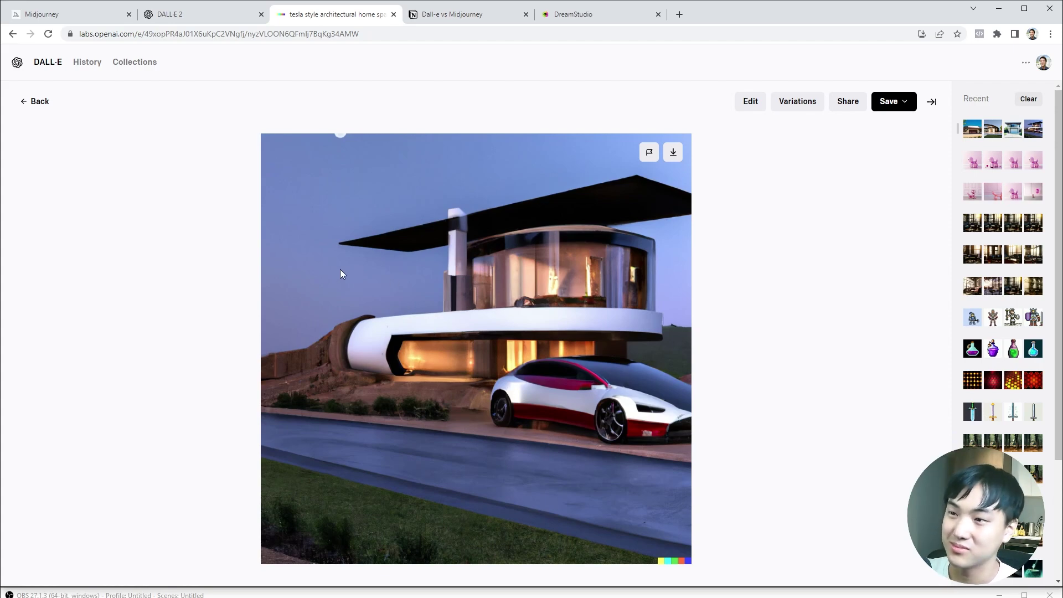
{"action": "left_click", "coordinate": [36, 101]}
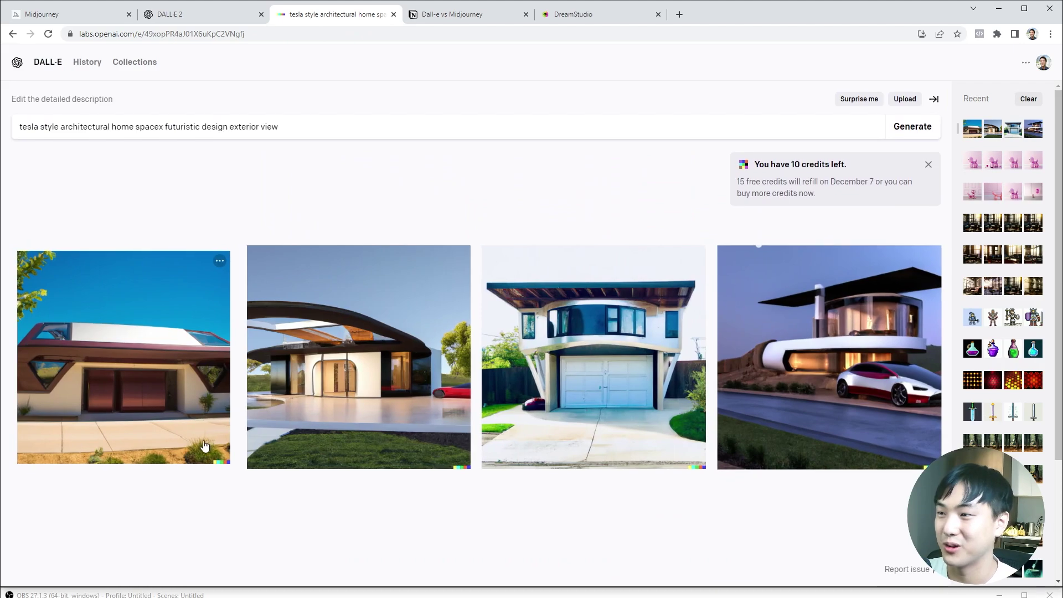
{"action": "left_click", "coordinate": [131, 407]}
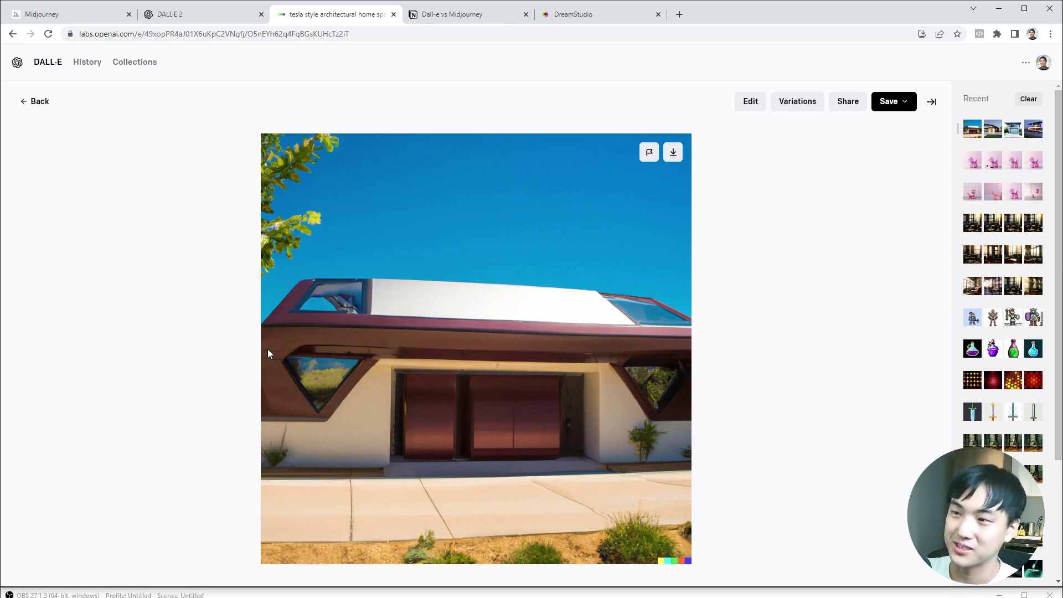
Step: Generate four variations of the triangular-window house and browse each one up close
{"action": "left_click", "coordinate": [803, 105]}
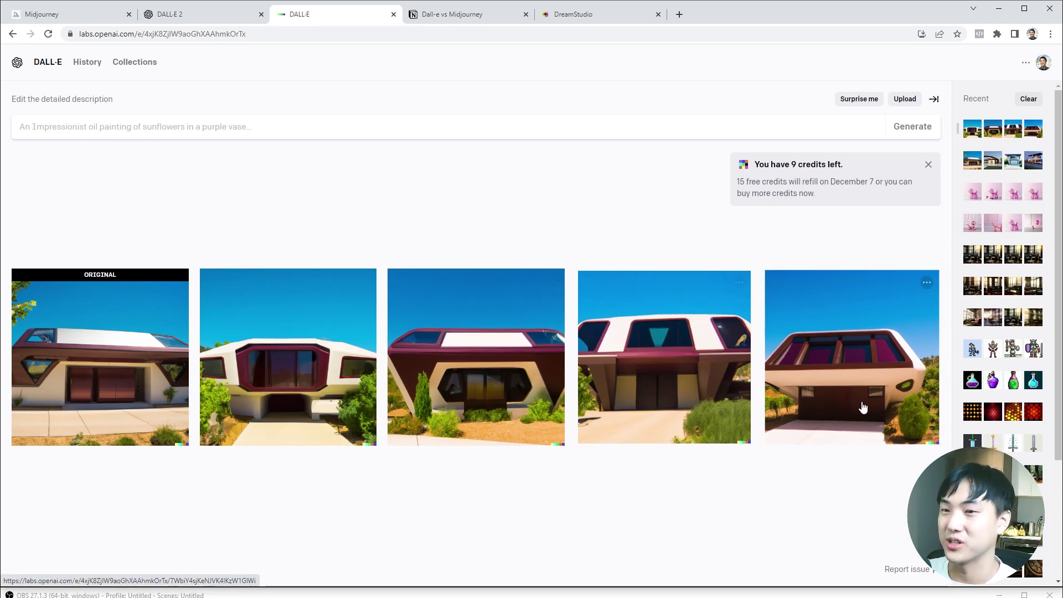
{"action": "left_click", "coordinate": [317, 409]}
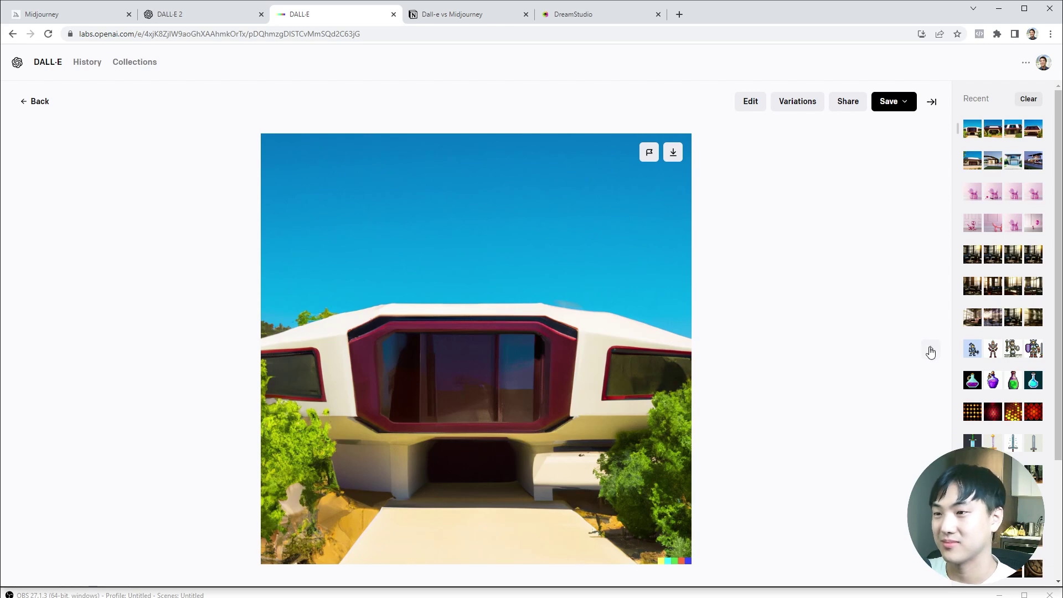
{"action": "left_click", "coordinate": [930, 352]}
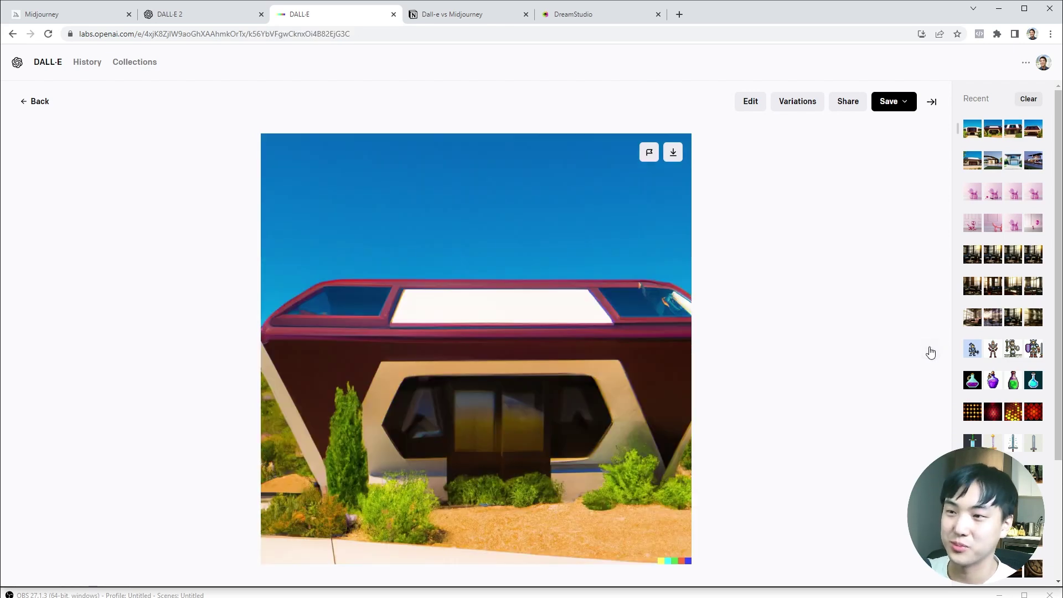
{"action": "left_click", "coordinate": [930, 352]}
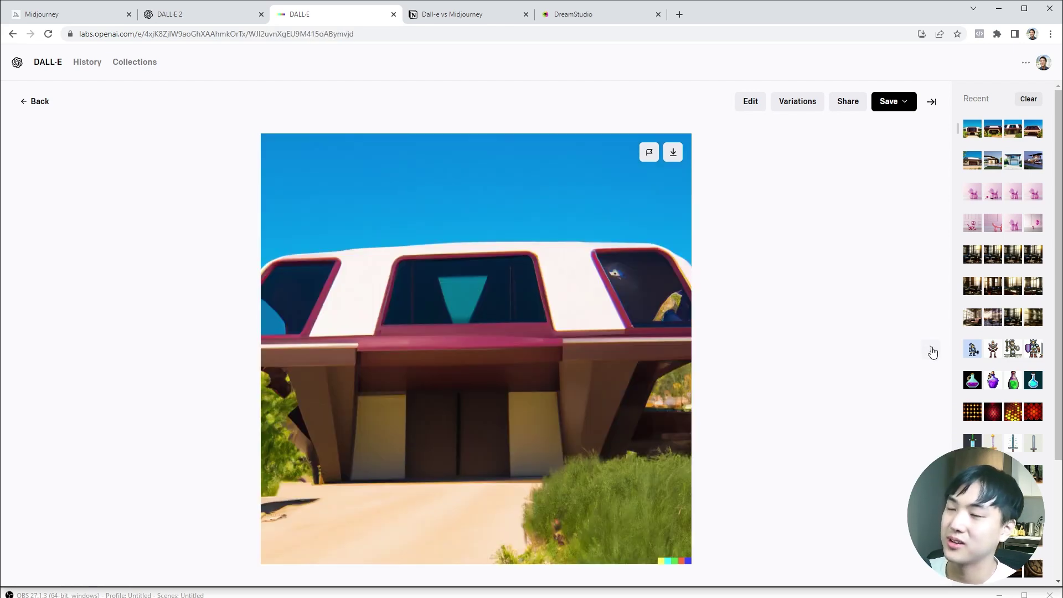
{"action": "left_click", "coordinate": [931, 352]}
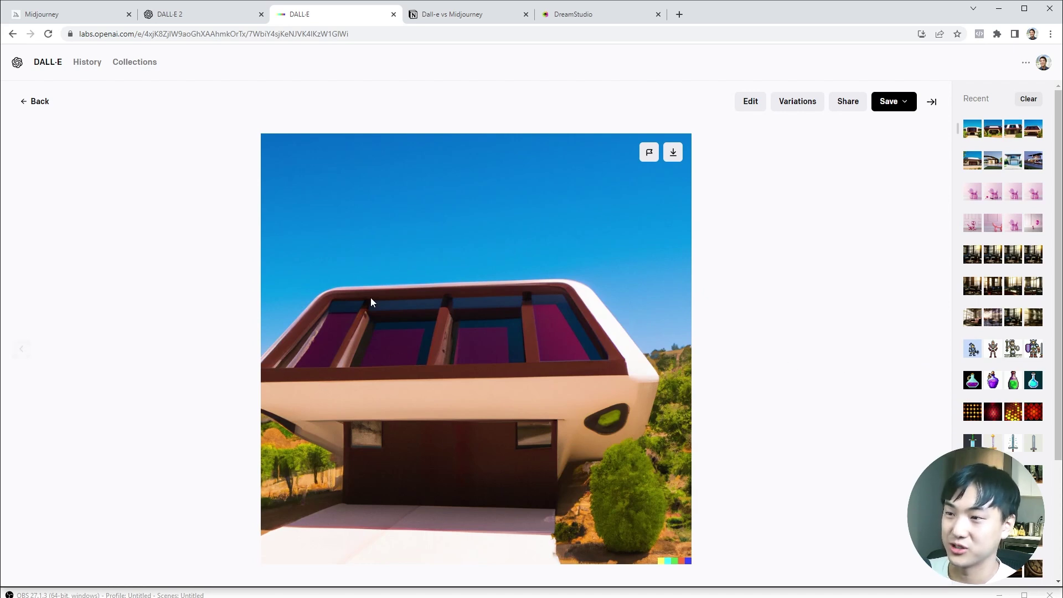
{"action": "left_click", "coordinate": [49, 102]}
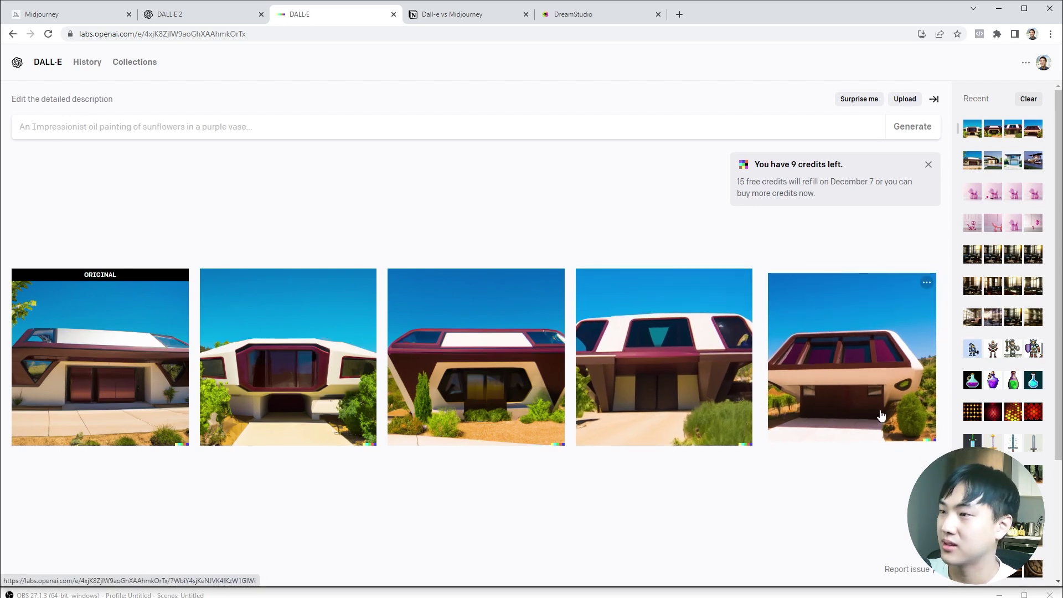
Step: Open the original house in the editor and erase the garage doors and pavement
{"action": "left_click", "coordinate": [94, 336]}
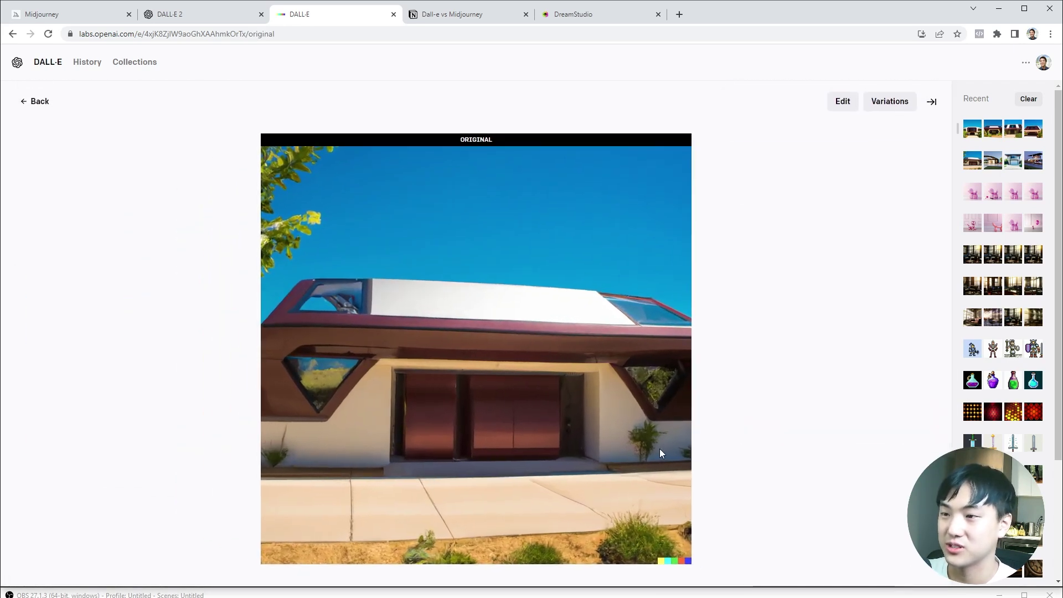
{"action": "left_click", "coordinate": [842, 115]}
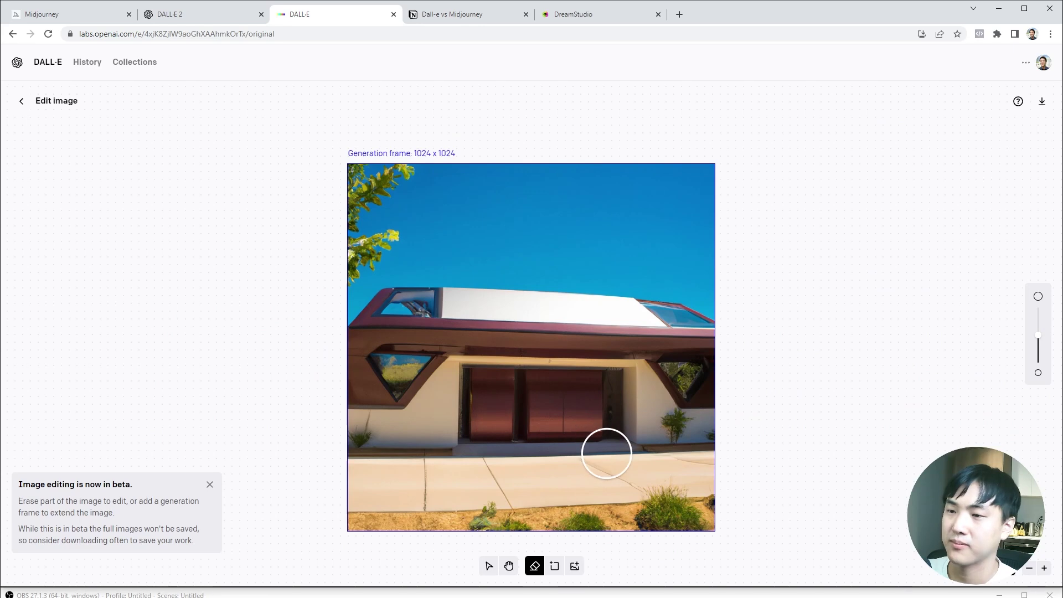
{"action": "mouse_move", "coordinate": [605, 446]}
{"action": "left_mouse_down"}
{"action": "mouse_move", "coordinate": [586, 426]}
{"action": "mouse_move", "coordinate": [507, 426]}
{"action": "mouse_move", "coordinate": [489, 462]}
{"action": "mouse_move", "coordinate": [592, 459]}
{"action": "mouse_move", "coordinate": [552, 439]}
{"action": "mouse_move", "coordinate": [458, 466]}
{"action": "mouse_move", "coordinate": [468, 445]}
{"action": "mouse_move", "coordinate": [519, 430]}
{"action": "mouse_move", "coordinate": [566, 431]}
{"action": "mouse_move", "coordinate": [652, 461]}
{"action": "mouse_move", "coordinate": [618, 452]}
{"action": "mouse_move", "coordinate": [550, 467]}
{"action": "mouse_move", "coordinate": [451, 466]}
{"action": "mouse_move", "coordinate": [480, 473]}
{"action": "mouse_move", "coordinate": [550, 460]}
{"action": "mouse_move", "coordinate": [638, 463]}
{"action": "mouse_move", "coordinate": [603, 422]}
{"action": "mouse_move", "coordinate": [440, 437]}
{"action": "left_mouse_up"}
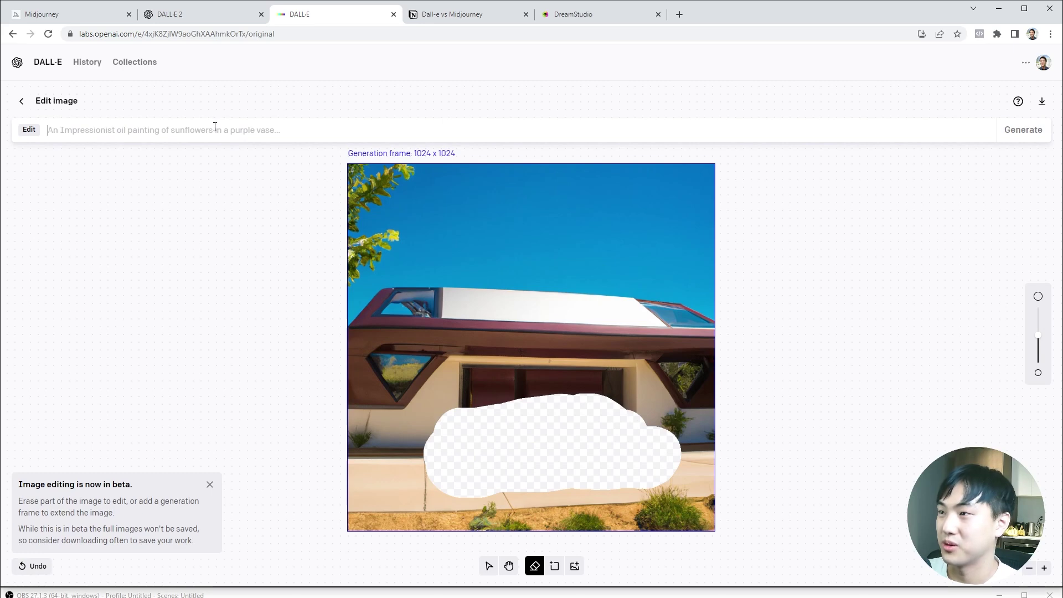
Step: Generate edits with the prompt 'tesla model y entering the garage'
{"action": "type", "text": "tesla"}
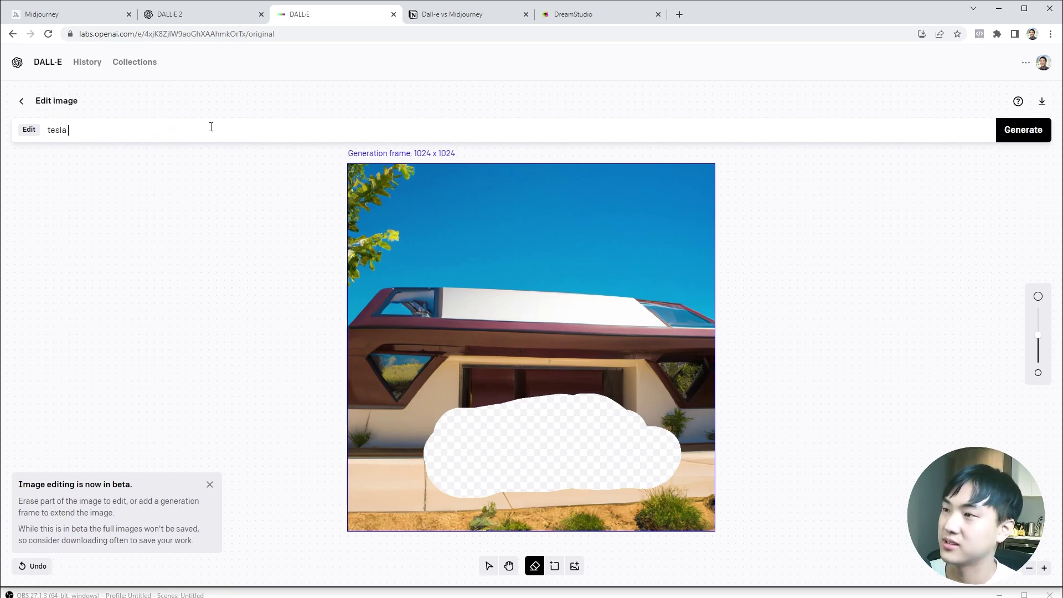
{"action": "type", "text": "model "}
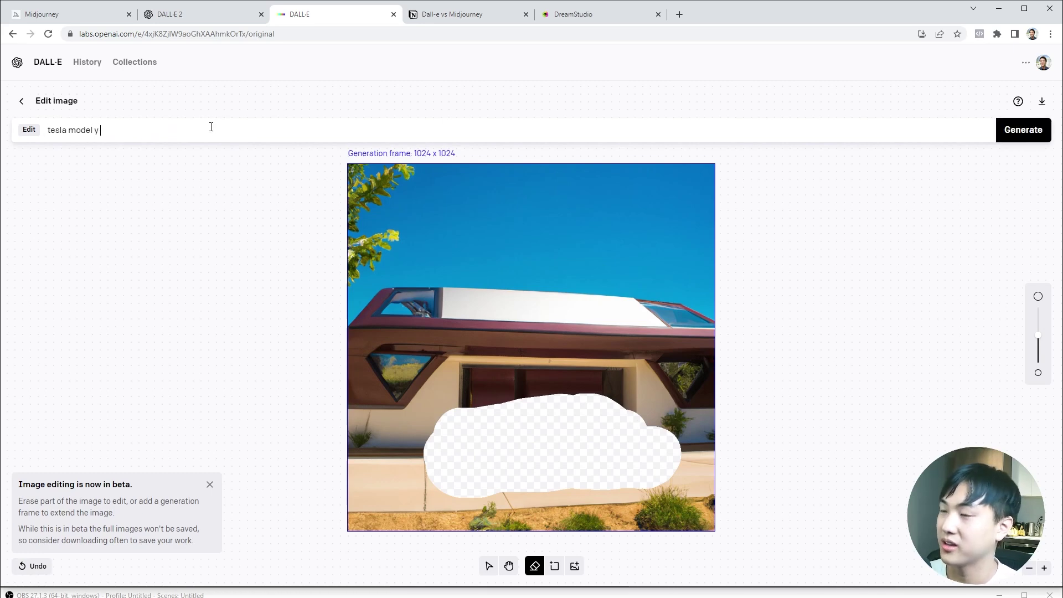
{"action": "type", "text": "y ent"}
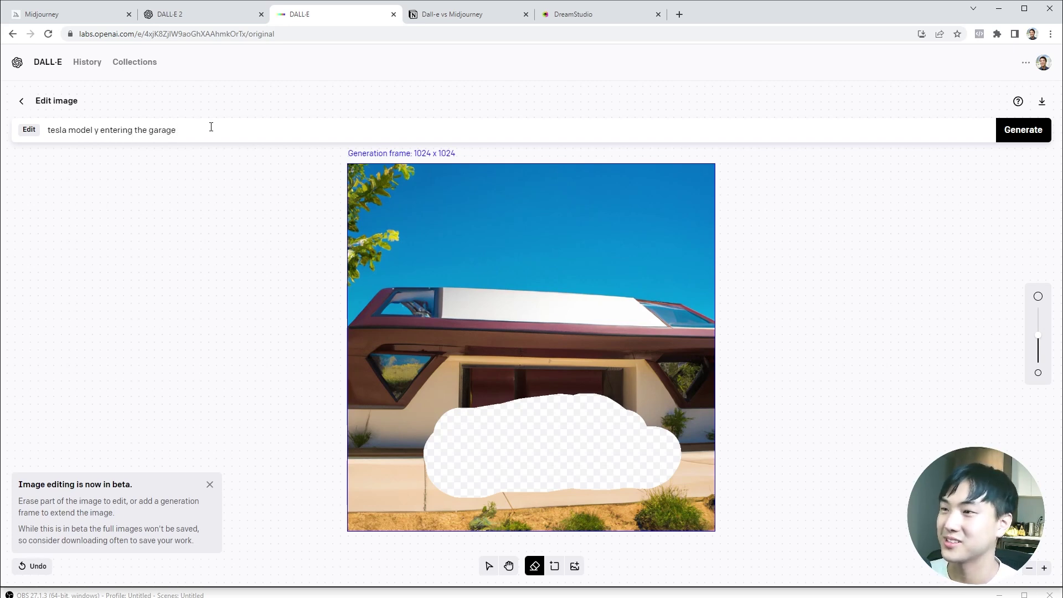
{"action": "type", "text": "ering the garage"}
{"action": "key", "text": "Return"}
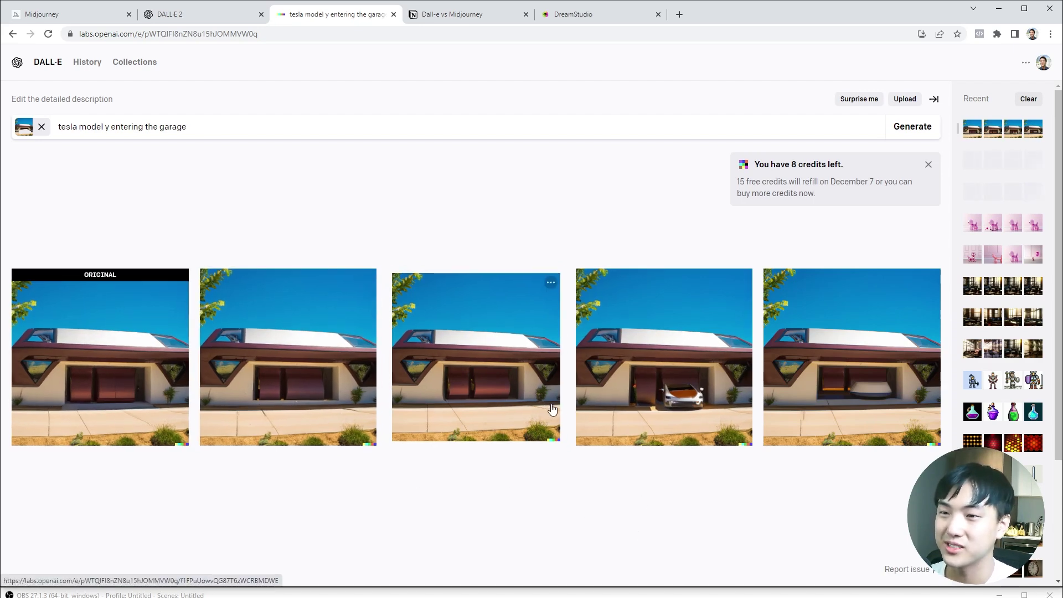
Step: Open the fourth edit, with the white car in the garage, in the image editor
{"action": "left_click", "coordinate": [685, 388]}
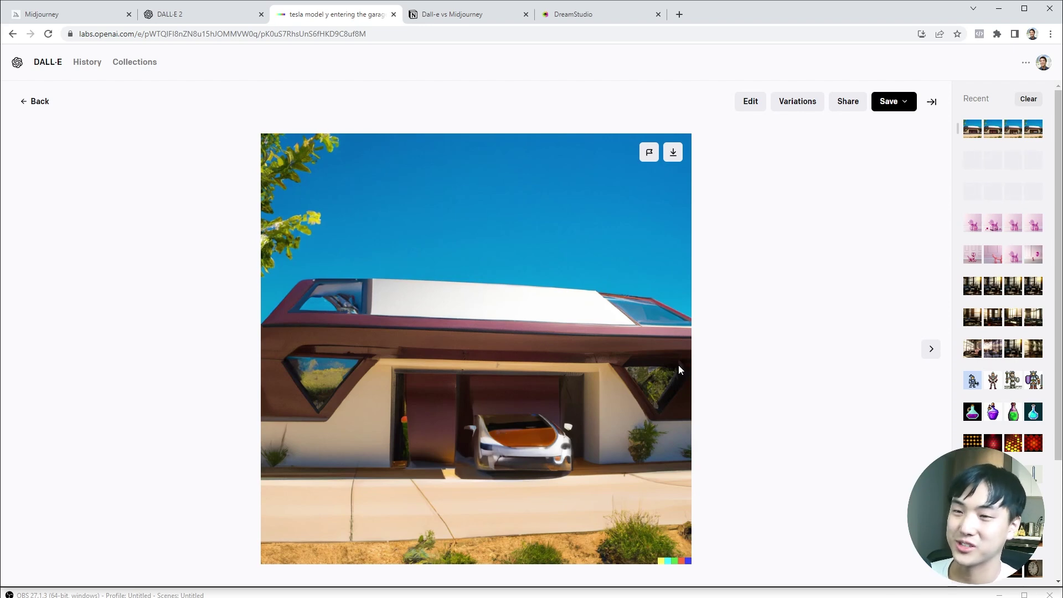
{"action": "left_click", "coordinate": [756, 105]}
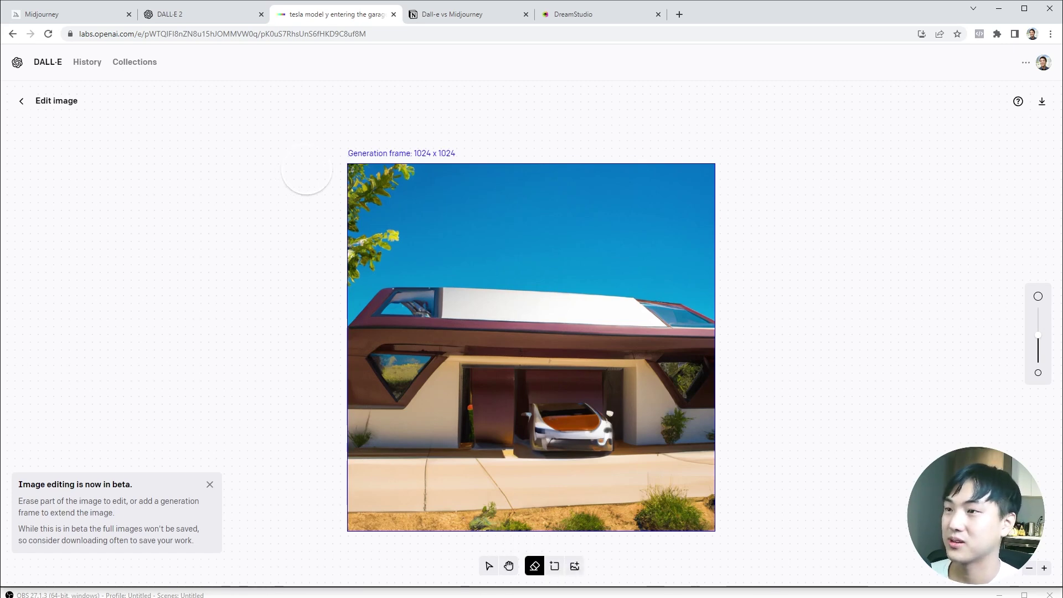
Step: Place a generation frame past the right edge with prompt 'futuristic telsa style house extend drive way subiarea'
{"action": "key", "text": "f"}
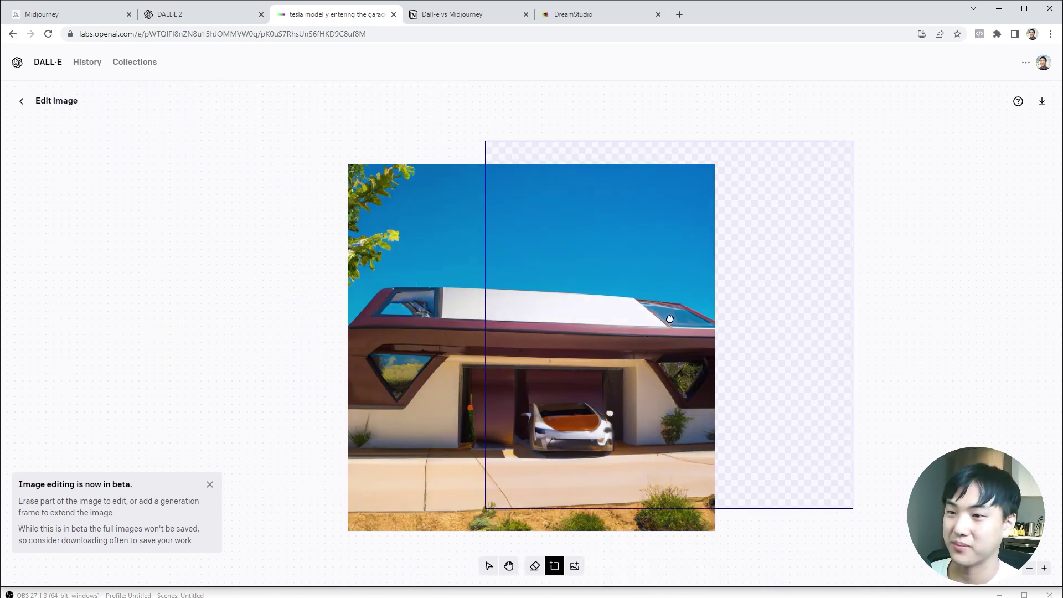
{"action": "left_click", "coordinate": [708, 343]}
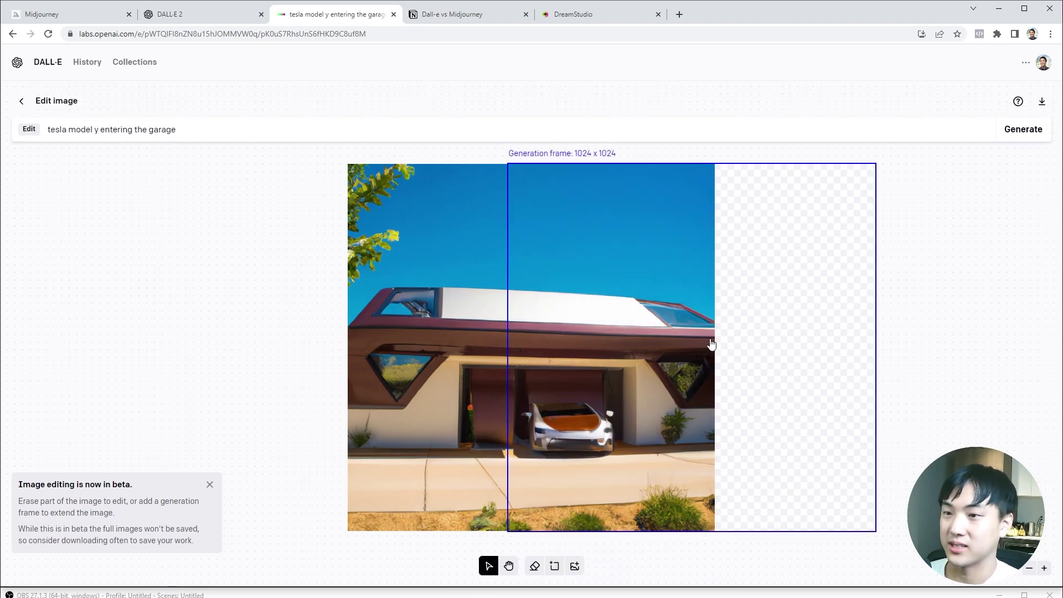
{"action": "left_click", "coordinate": [401, 131]}
{"action": "triple_click", "coordinate": [399, 131]}
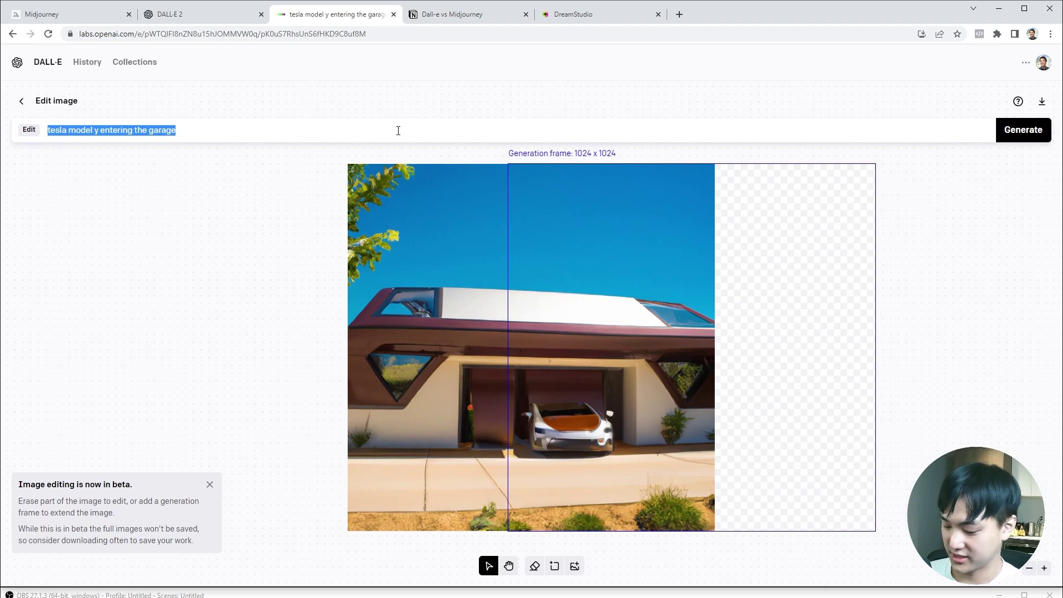
{"action": "type", "text": "futuristic te"}
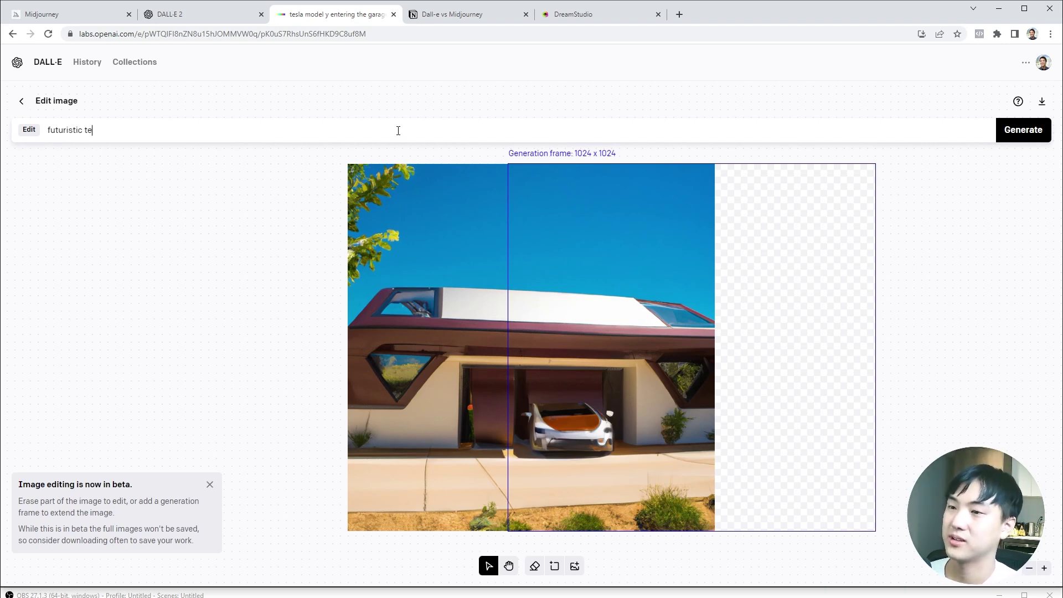
{"action": "type", "text": "lsa style "}
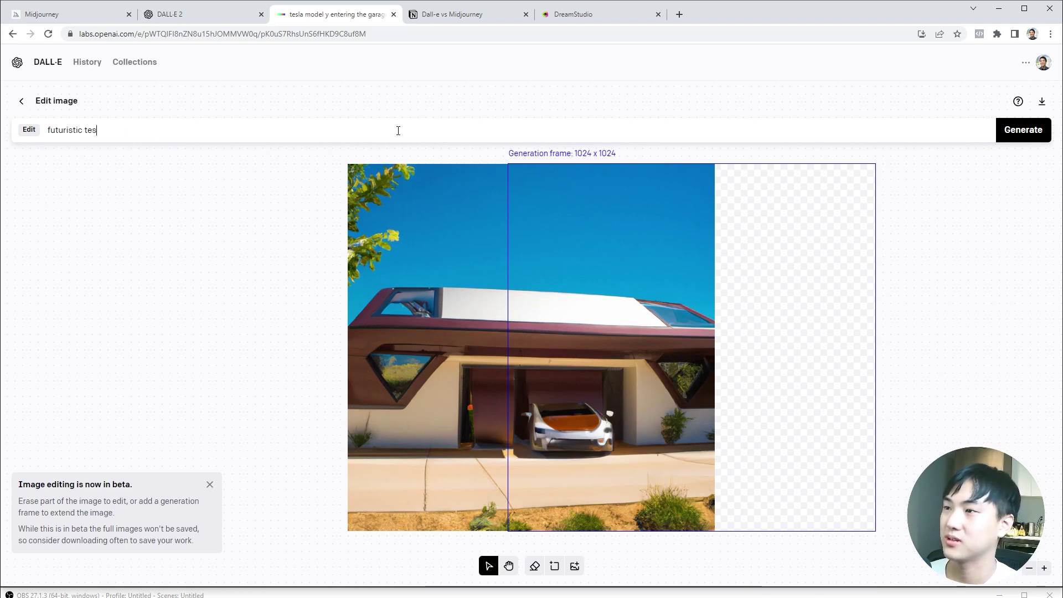
{"action": "type", "text": "house extend"}
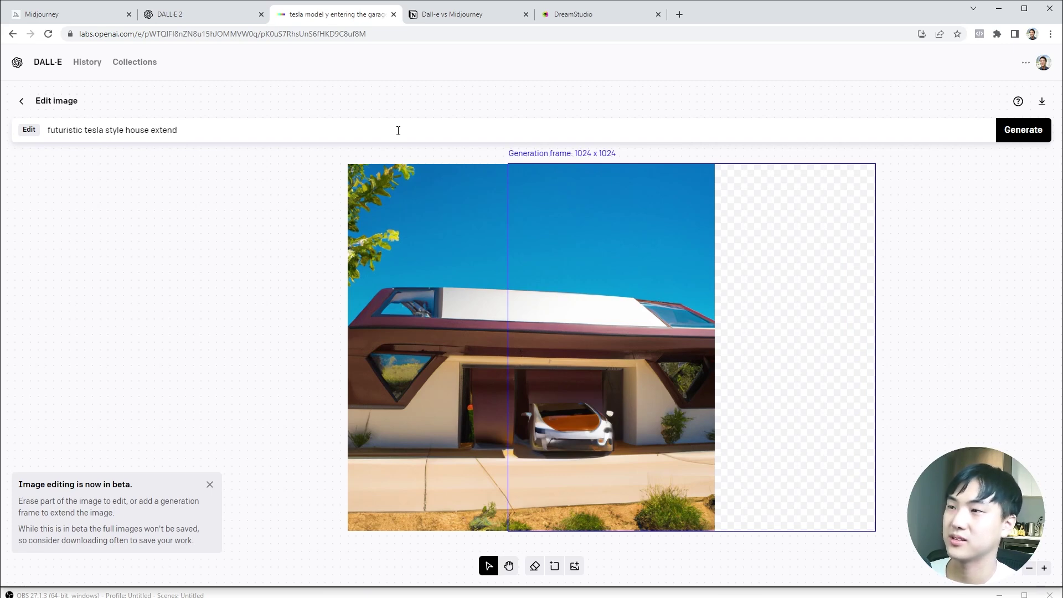
{"action": "type", "text": " drive"}
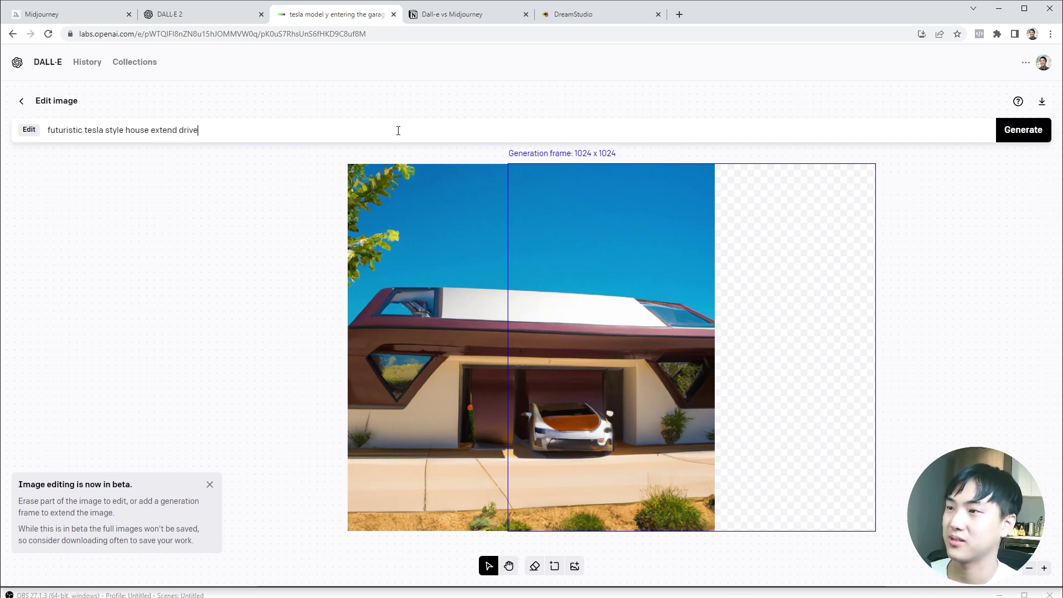
{"action": "type", "text": " way subi"}
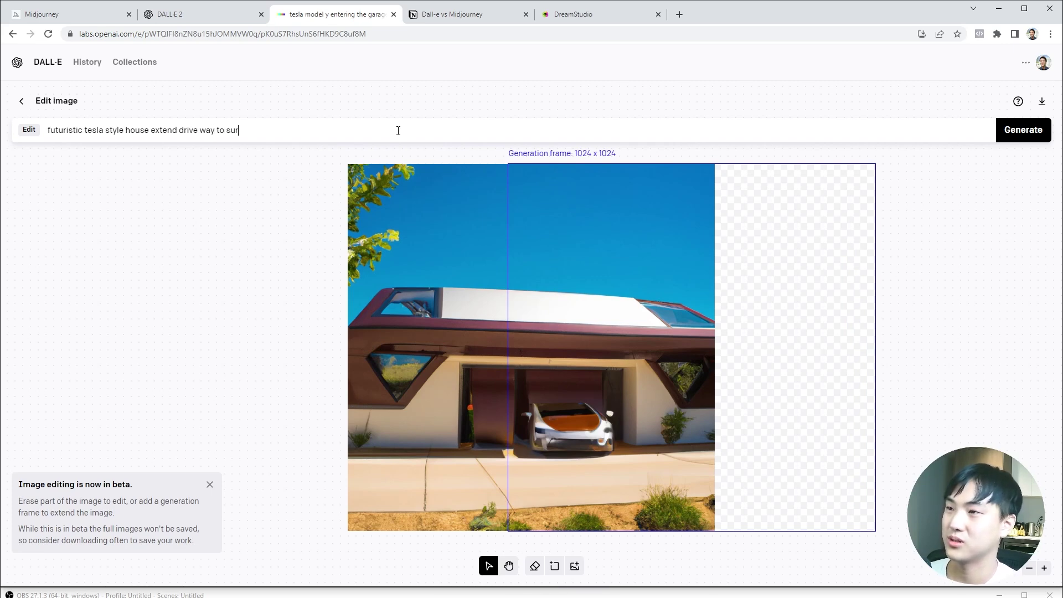
{"action": "type", "text": "area"}
Step: Generate the right-side extension, compare all four variants, and accept the second one
{"action": "key", "text": "Return"}
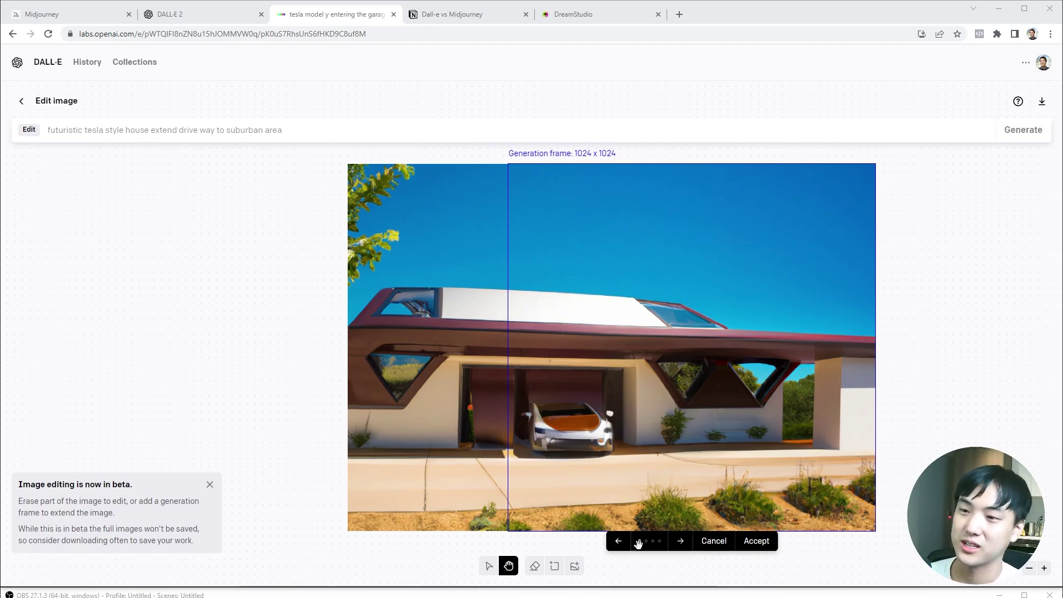
{"action": "left_click", "coordinate": [681, 542]}
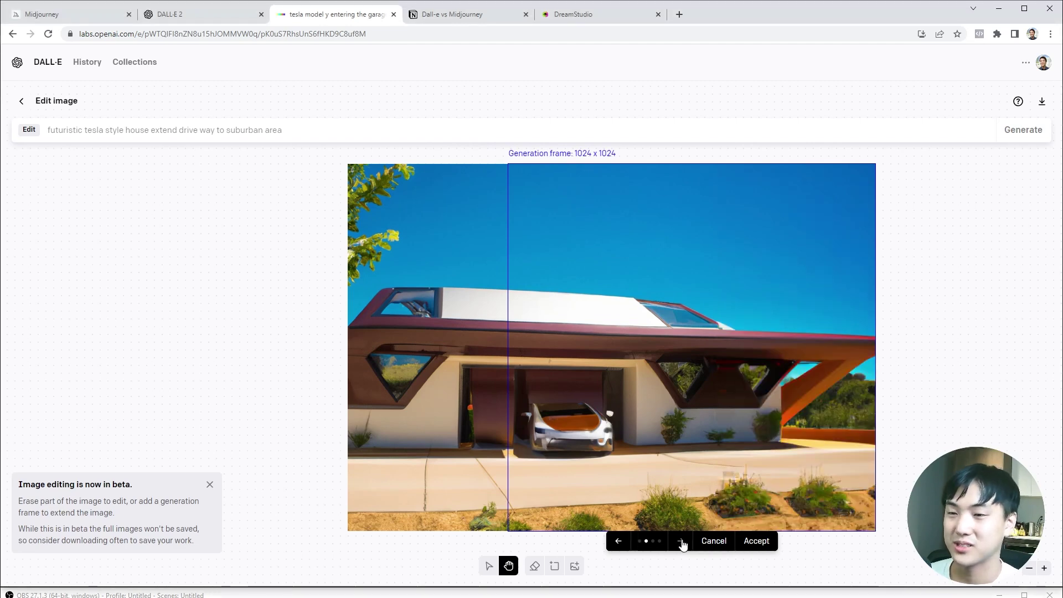
{"action": "left_click", "coordinate": [681, 541]}
{"action": "left_click", "coordinate": [681, 542]}
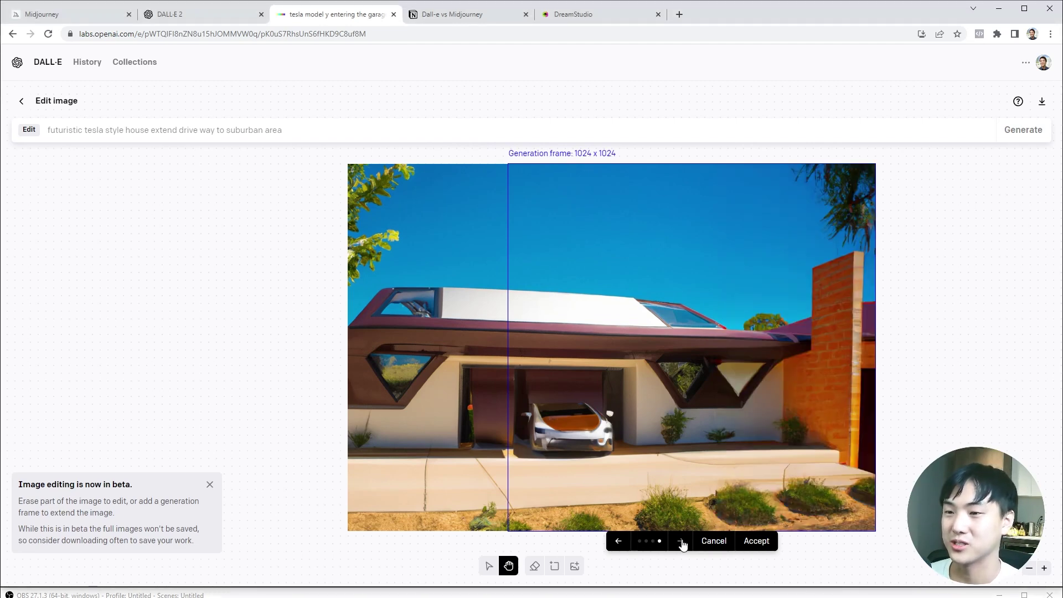
{"action": "left_click", "coordinate": [618, 548]}
{"action": "left_click", "coordinate": [618, 548]}
{"action": "left_click", "coordinate": [618, 548]}
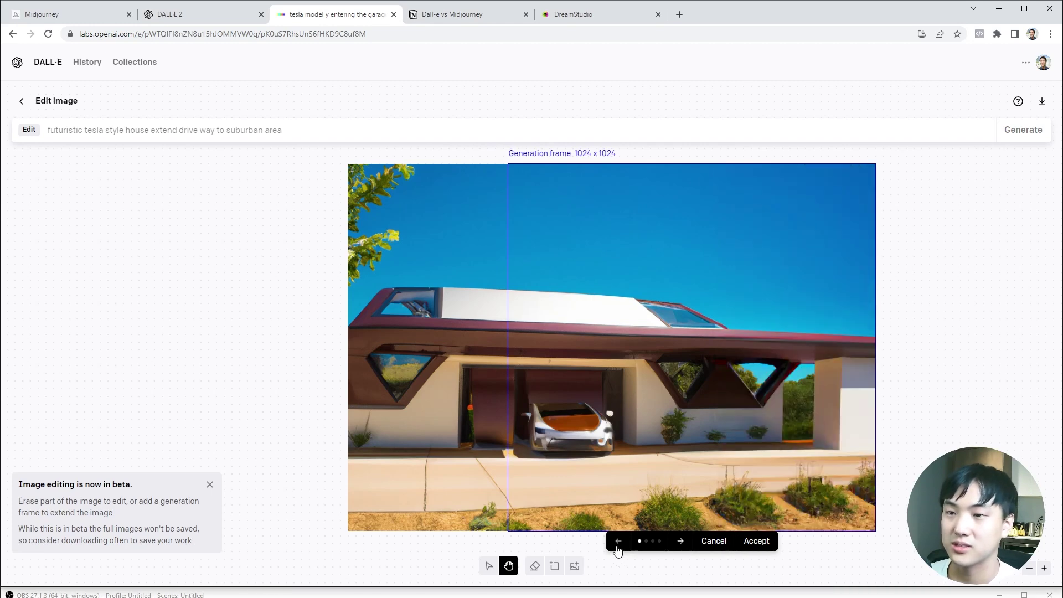
{"action": "left_click", "coordinate": [681, 541]}
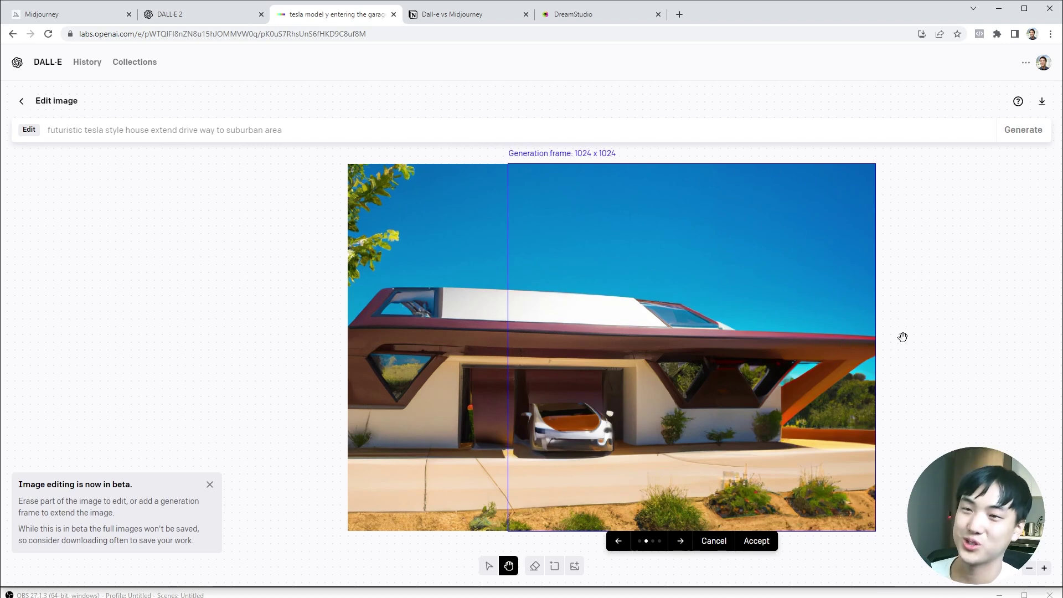
{"action": "left_click", "coordinate": [756, 540]}
Step: Add a generation frame over the image's left edge and generate extensions
{"action": "left_click", "coordinate": [554, 566]}
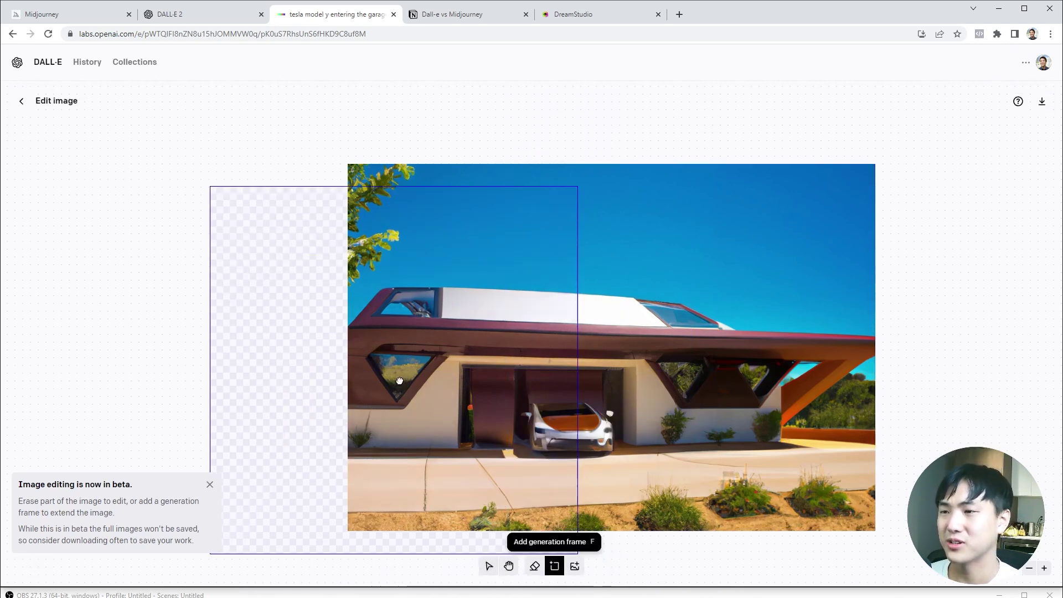
{"action": "left_click", "coordinate": [307, 366]}
{"action": "key", "text": "Return"}
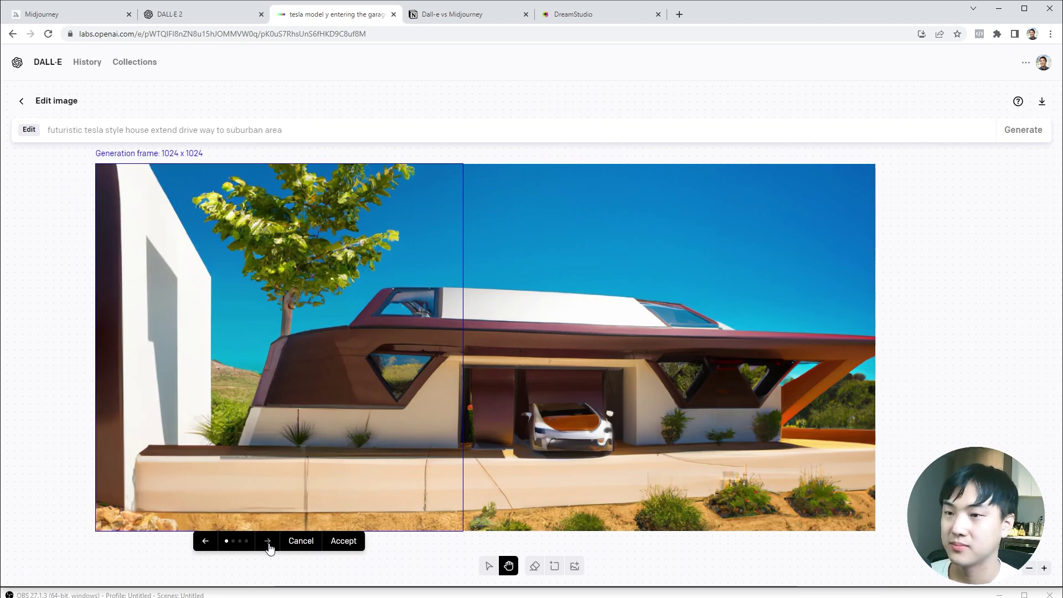
Step: Accept the tall-tree variant with the neighbouring white house and download the widened image
{"action": "left_click", "coordinate": [267, 541]}
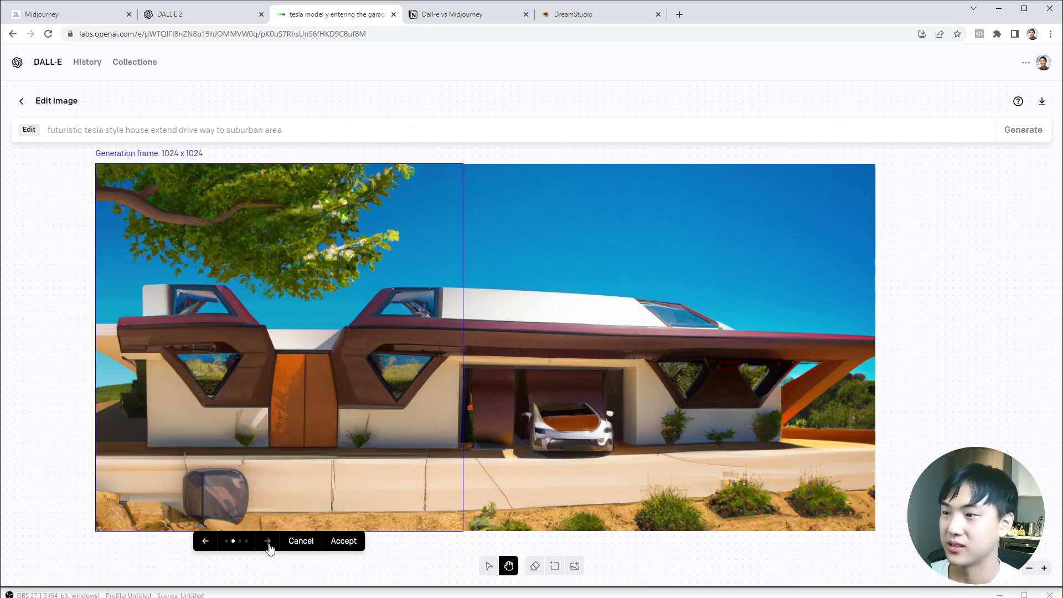
{"action": "left_click", "coordinate": [268, 541]}
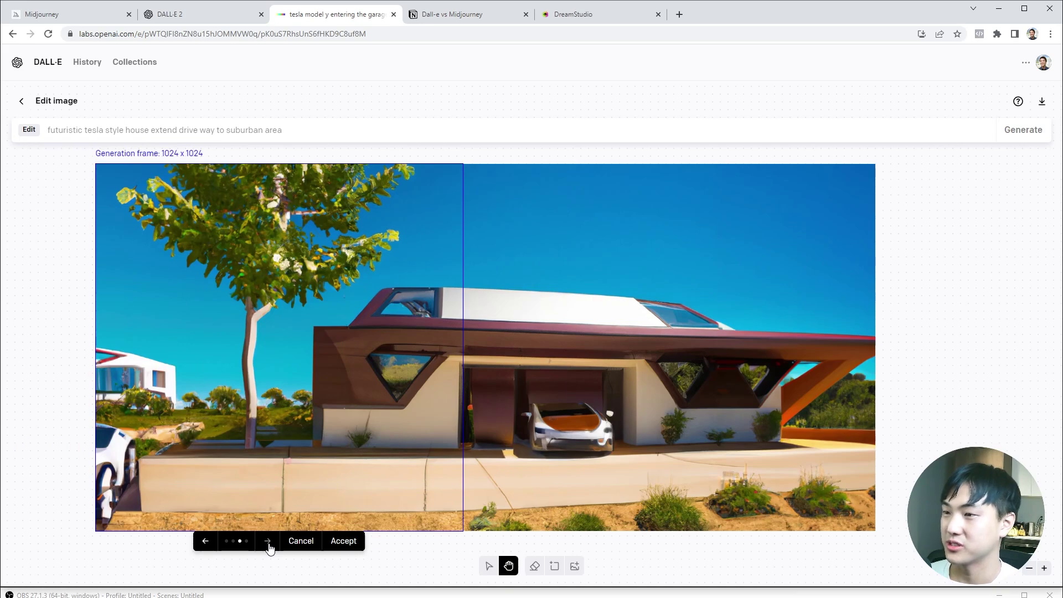
{"action": "left_click", "coordinate": [269, 544]}
{"action": "left_click", "coordinate": [269, 543]}
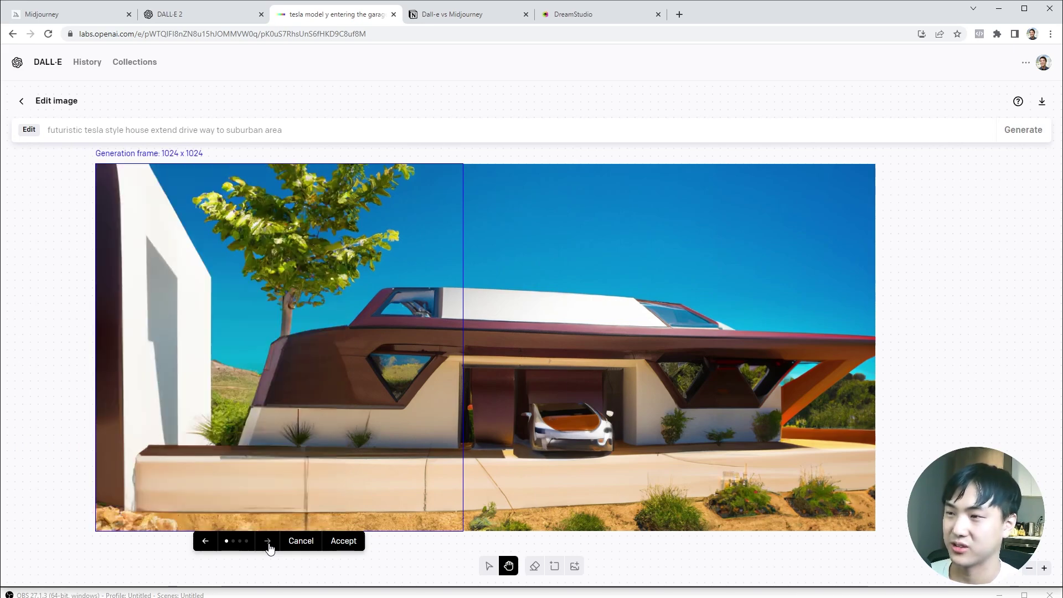
{"action": "left_click", "coordinate": [268, 544]}
{"action": "left_click", "coordinate": [268, 543]}
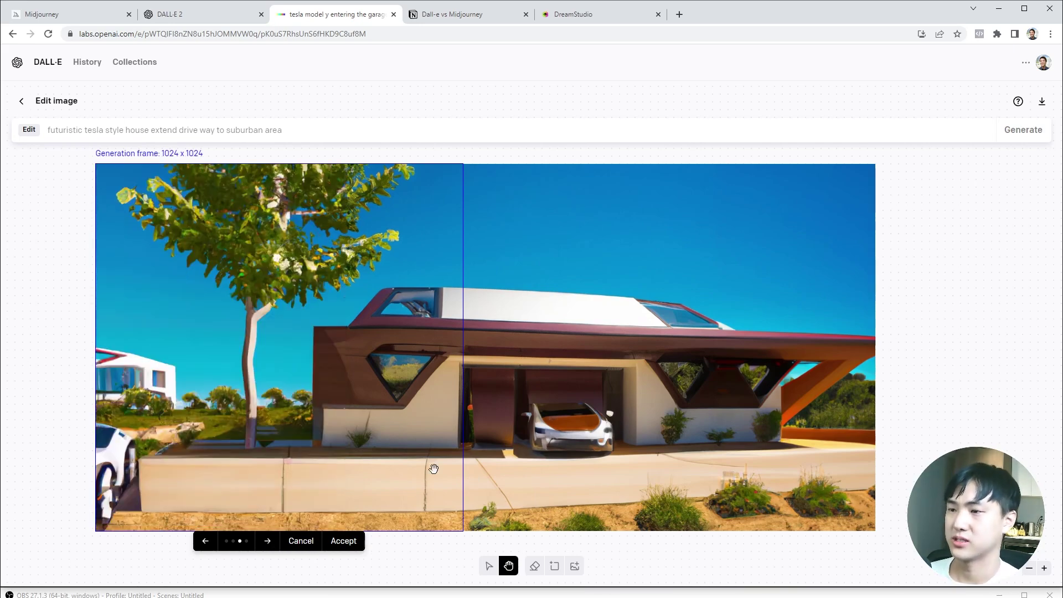
{"action": "left_click", "coordinate": [354, 538]}
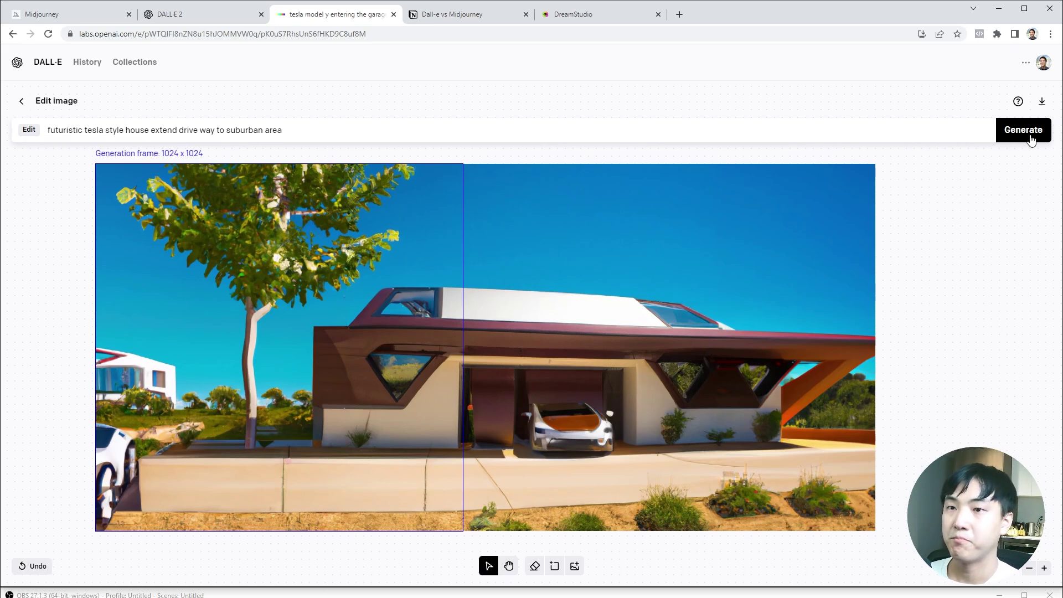
{"action": "left_click", "coordinate": [1042, 101]}
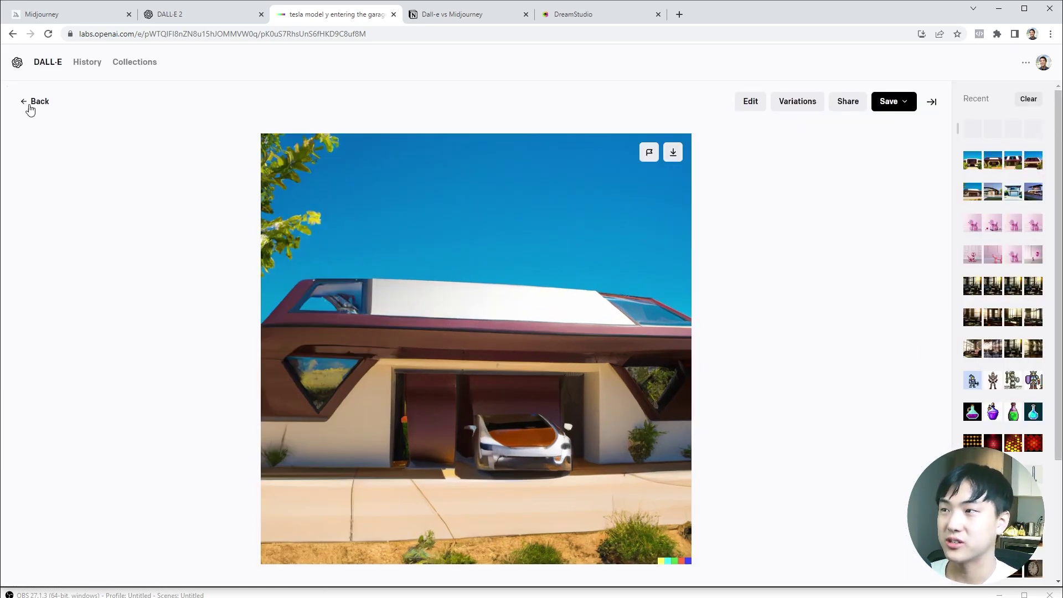
Step: Remove the attached image and clear the old garage prompt
{"action": "left_click", "coordinate": [34, 102]}
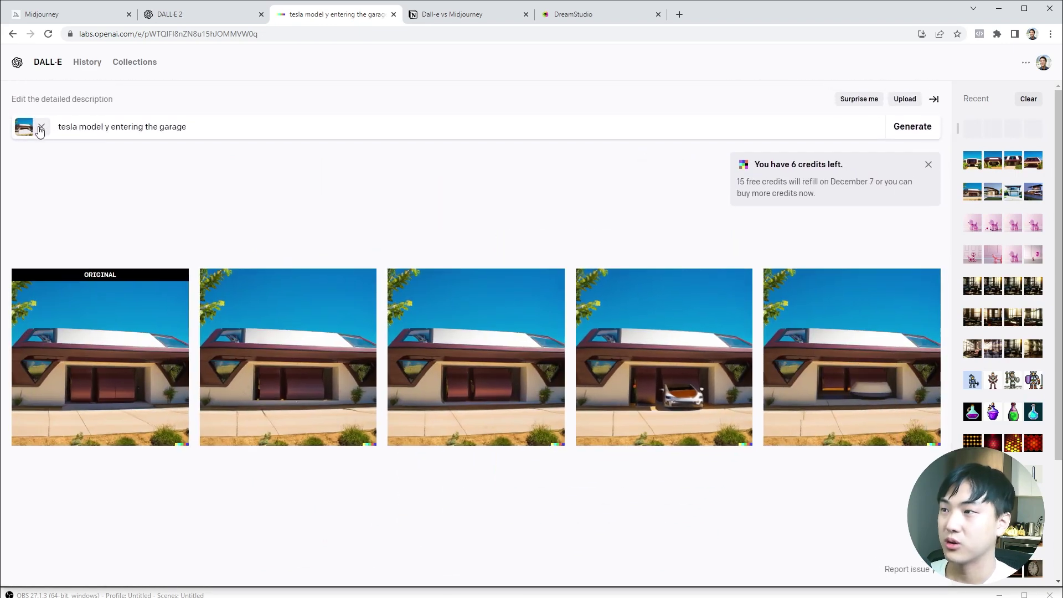
{"action": "left_click", "coordinate": [41, 129]}
{"action": "key", "text": "ctrl+shift+Left"}
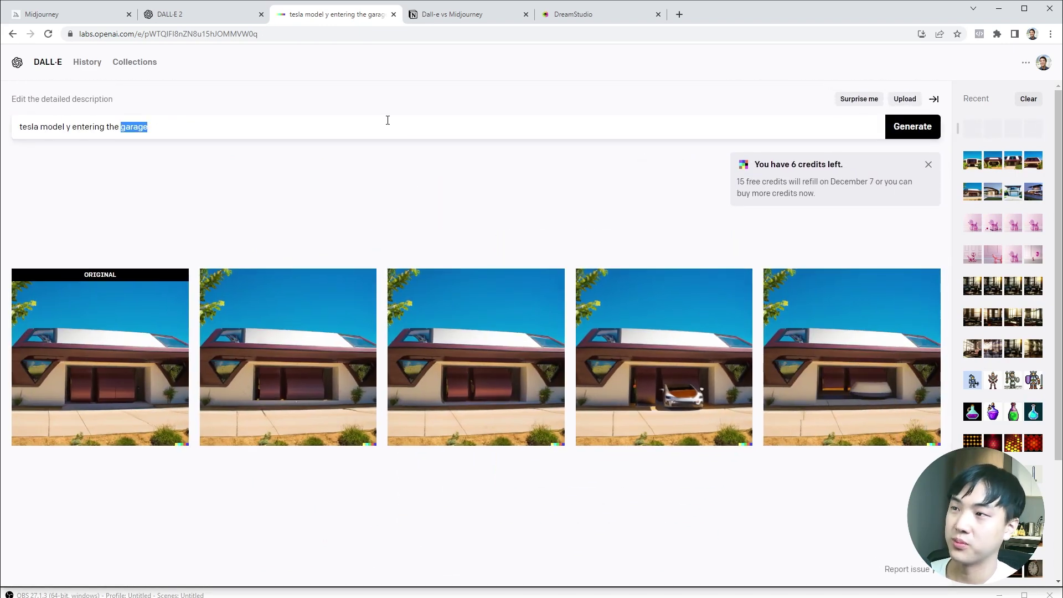
{"action": "key", "text": "ctrl+a"}
{"action": "key", "text": "BackSpace"}
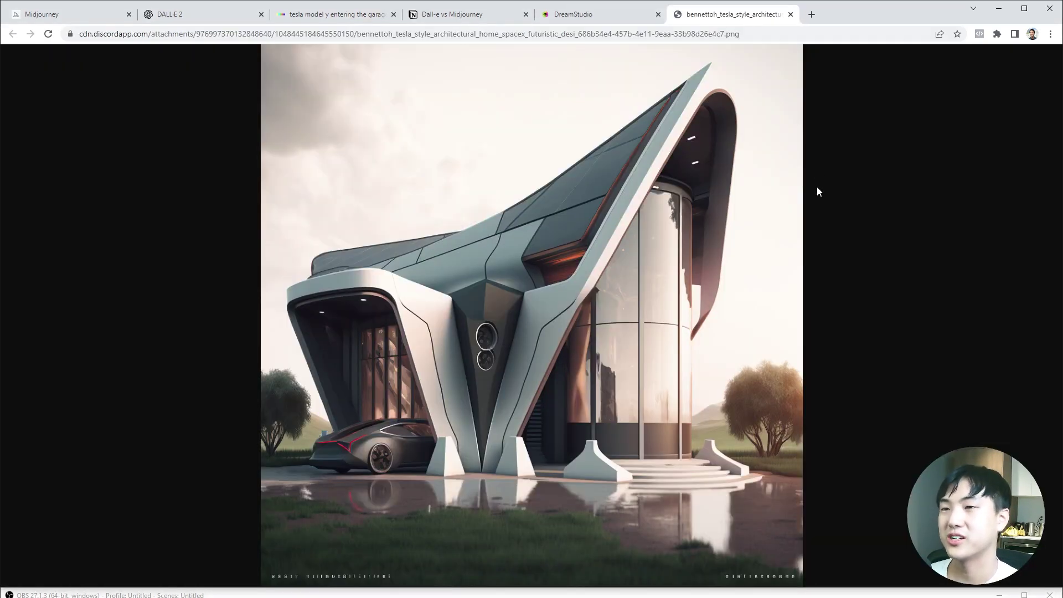
Step: Save the Discord-hosted futuristic house render to the computer
{"action": "left_click", "coordinate": [678, 255]}
{"action": "left_click", "coordinate": [677, 256]}
{"action": "right_click", "coordinate": [585, 270]}
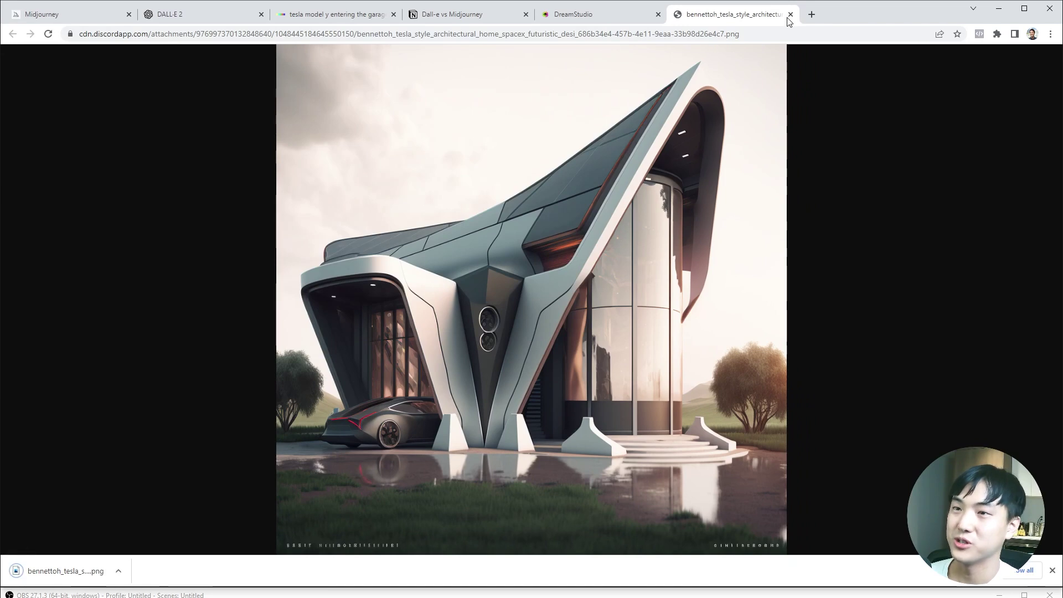
{"action": "key", "text": "ctrl+w"}
Step: Upload the Midjourney house uncropped and place a 1024×1024 generation frame past its right side
{"action": "left_click", "coordinate": [1052, 570]}
{"action": "left_click", "coordinate": [281, 11]}
{"action": "left_click", "coordinate": [905, 99]}
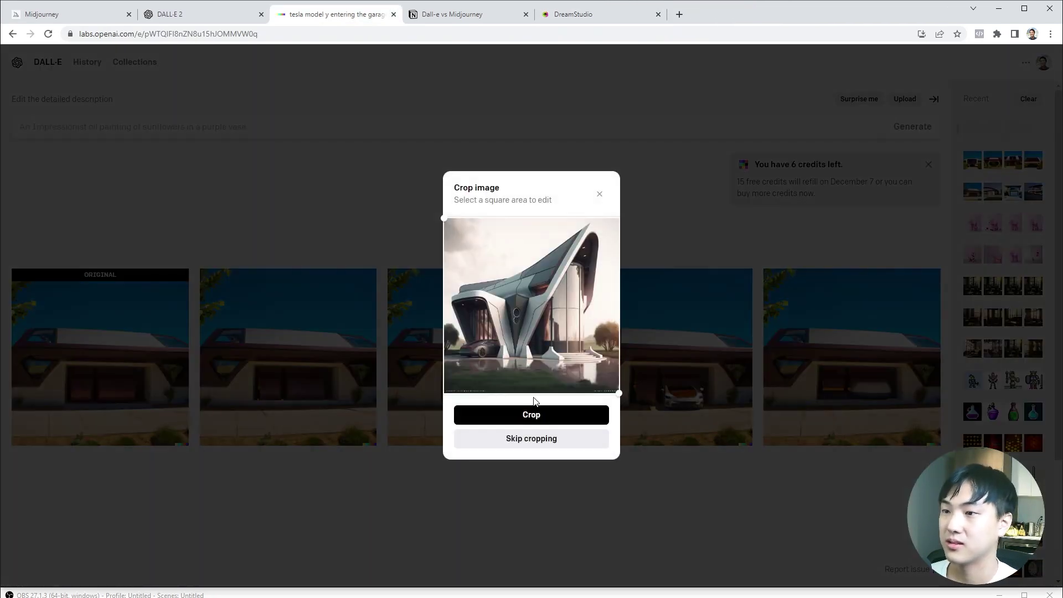
{"action": "left_click", "coordinate": [554, 439]}
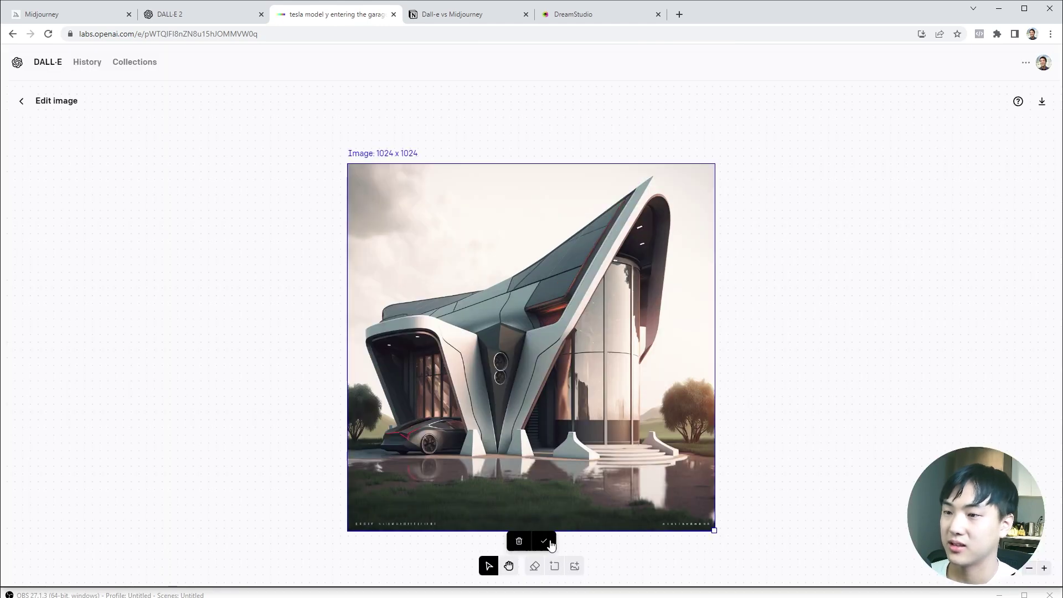
{"action": "left_click", "coordinate": [554, 567]}
{"action": "left_click", "coordinate": [554, 566]}
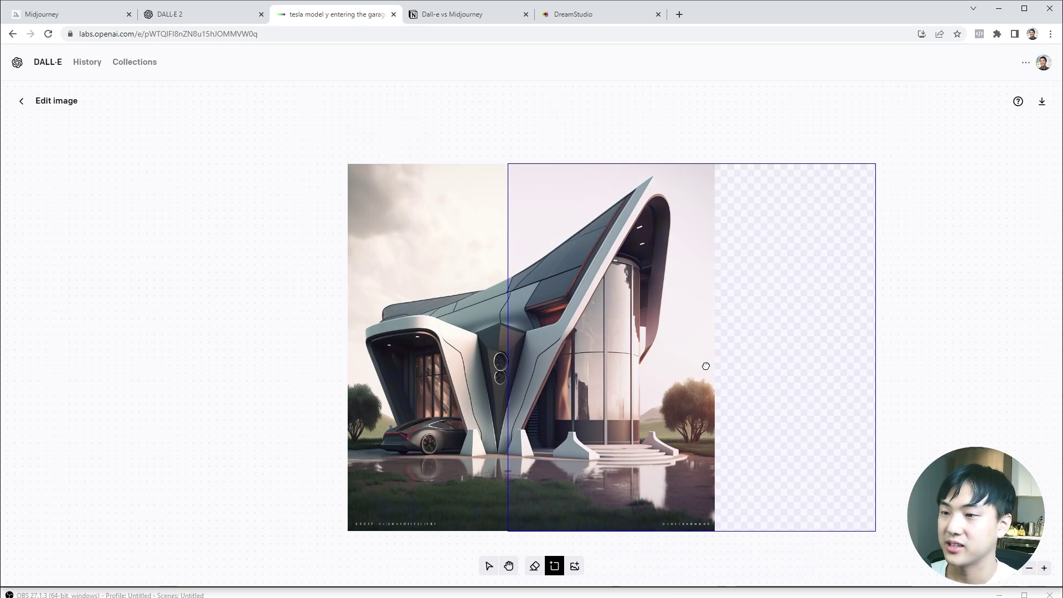
{"action": "left_click", "coordinate": [725, 364]}
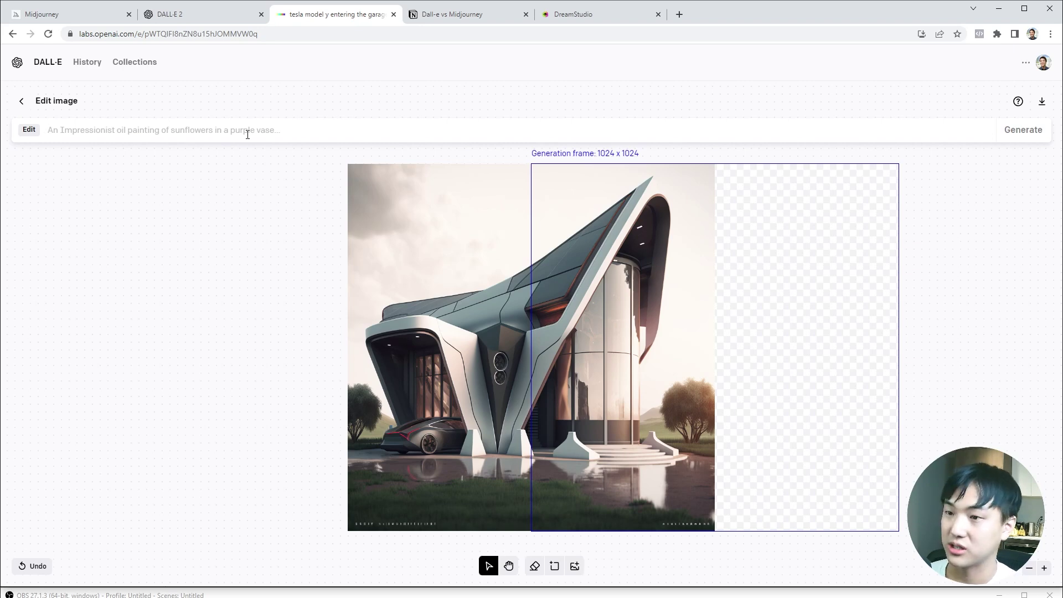
Step: Generate the right-side extension with prompt 'serene green landscape savanna wild animals'
{"action": "type", "text": "serene "}
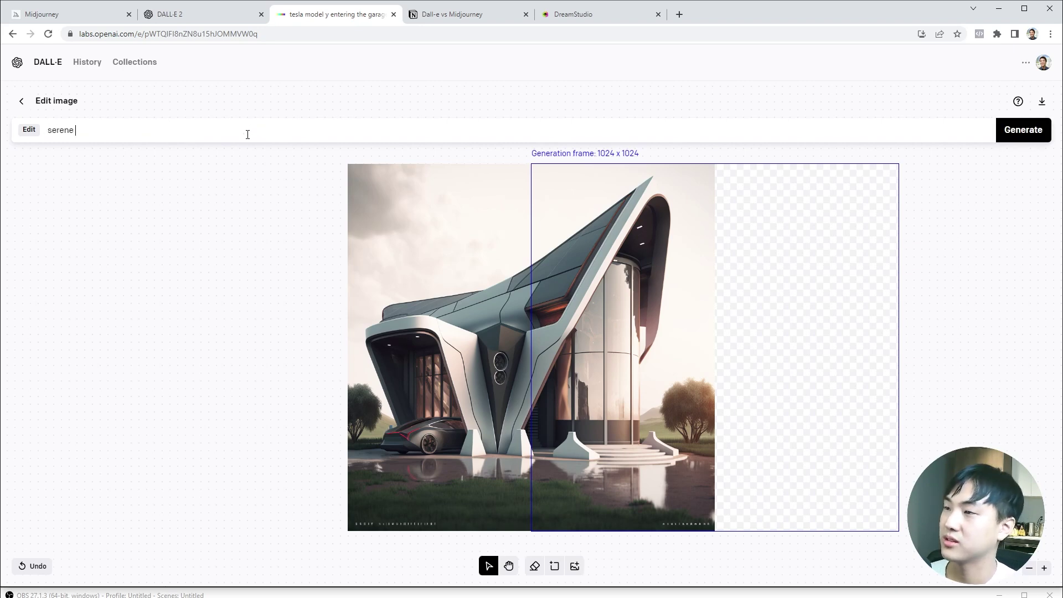
{"action": "type", "text": "green landscape svaga"}
{"action": "key", "text": "BackSpace"}
{"action": "key", "text": "BackSpace"}
{"action": "type", "text": "ndscape savanna wild animals"}
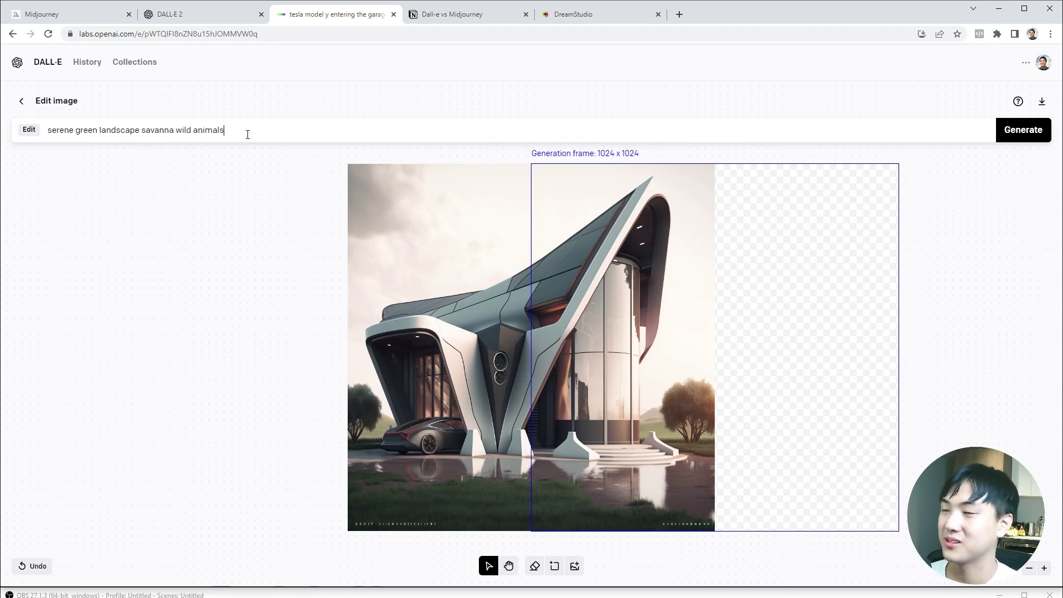
{"action": "key", "text": "Return"}
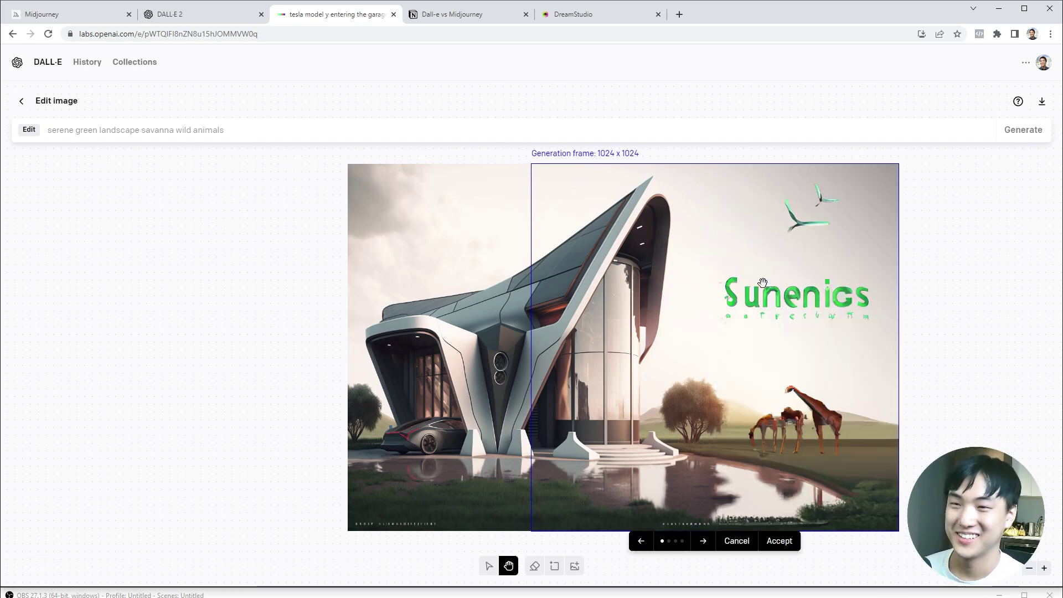
Step: Browse the savanna variants and accept the fourth, with a lone giraffe by the water
{"action": "left_click", "coordinate": [702, 547]}
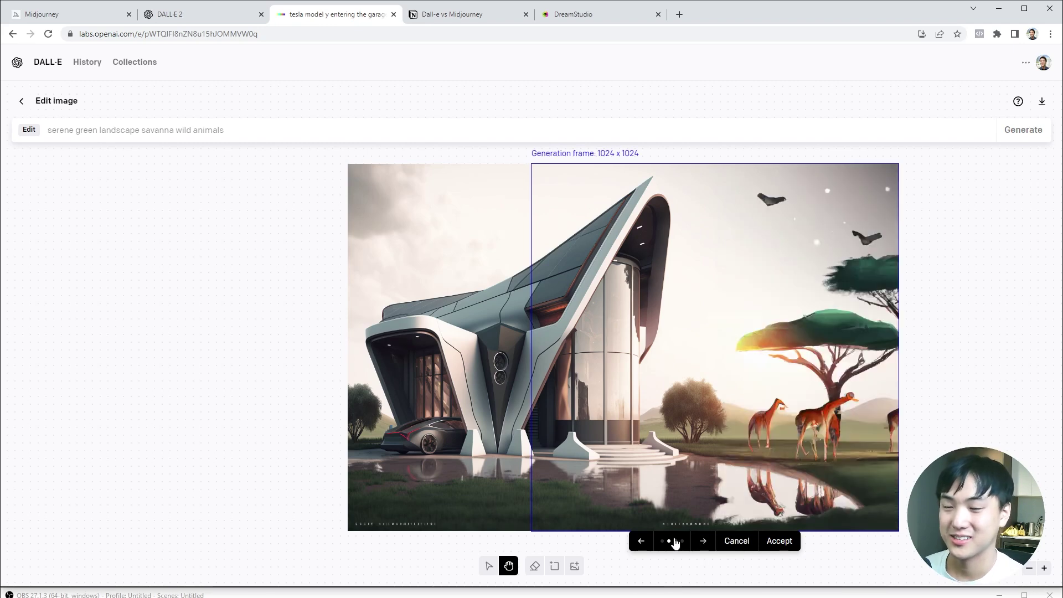
{"action": "left_click", "coordinate": [705, 545]}
{"action": "left_click", "coordinate": [705, 543]}
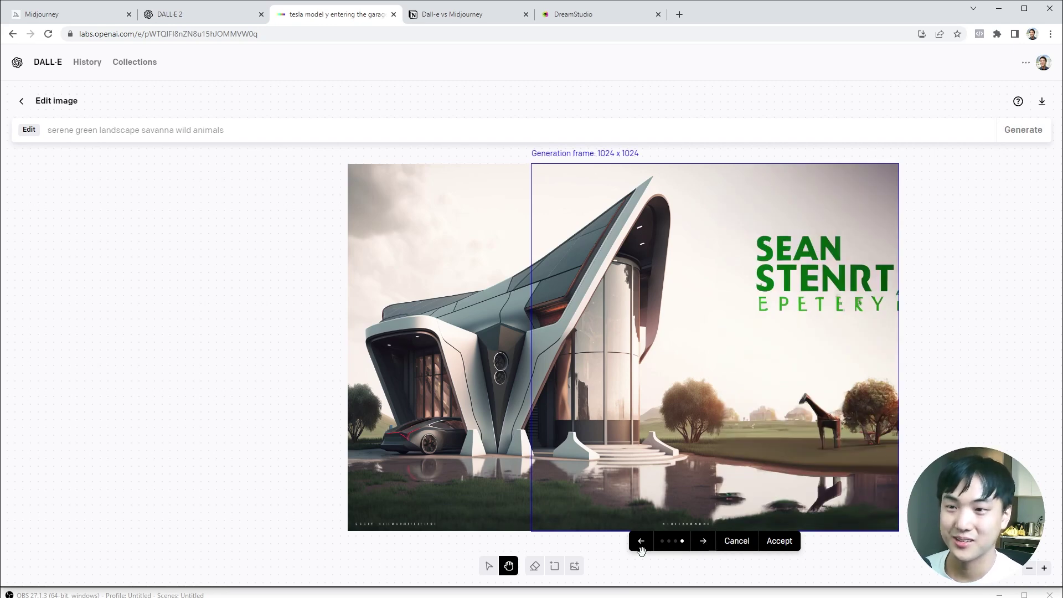
{"action": "left_click", "coordinate": [779, 540]}
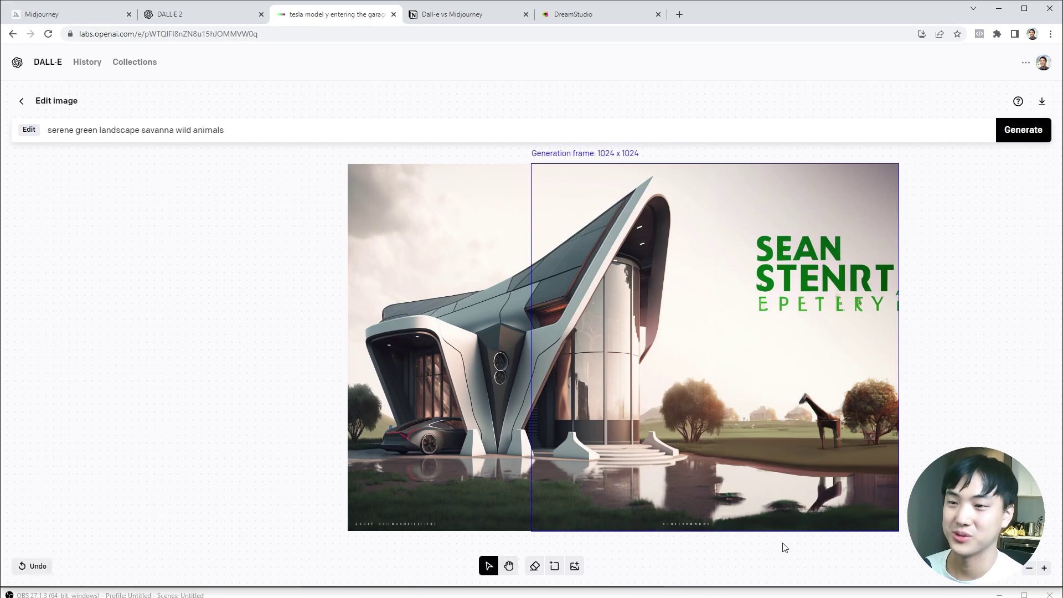
Step: Erase the green lettering in the sky and regenerate it with the prompt 'continuous sky'
{"action": "left_click", "coordinate": [534, 565]}
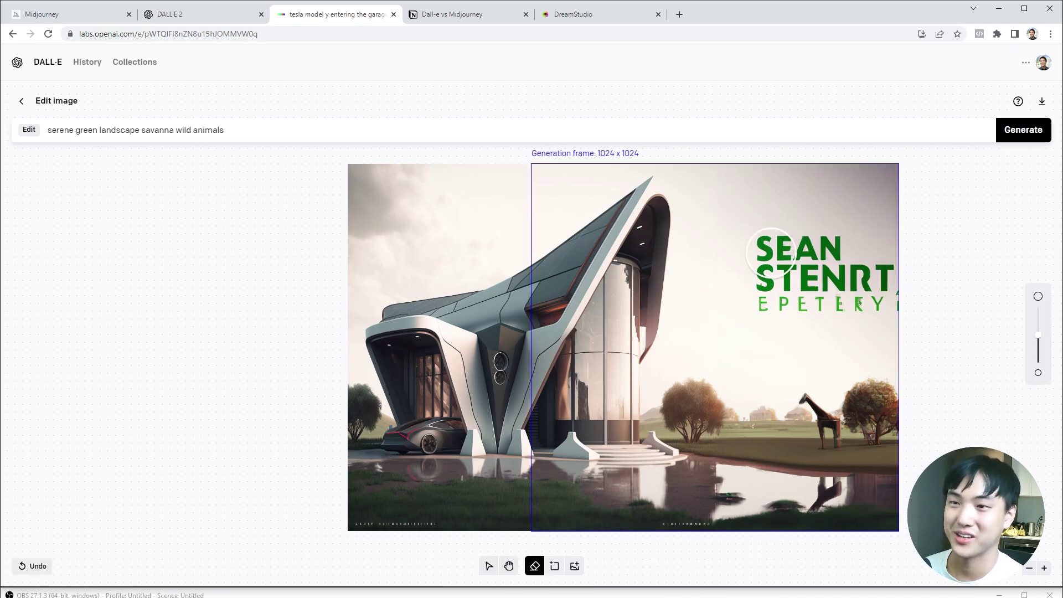
{"action": "mouse_move", "coordinate": [772, 252]}
{"action": "left_mouse_down"}
{"action": "mouse_move", "coordinate": [797, 249]}
{"action": "mouse_move", "coordinate": [805, 261]}
{"action": "mouse_move", "coordinate": [772, 313]}
{"action": "mouse_move", "coordinate": [847, 302]}
{"action": "mouse_move", "coordinate": [892, 310]}
{"action": "mouse_move", "coordinate": [842, 289]}
{"action": "mouse_move", "coordinate": [921, 296]}
{"action": "left_mouse_up"}
{"action": "left_click", "coordinate": [248, 130]}
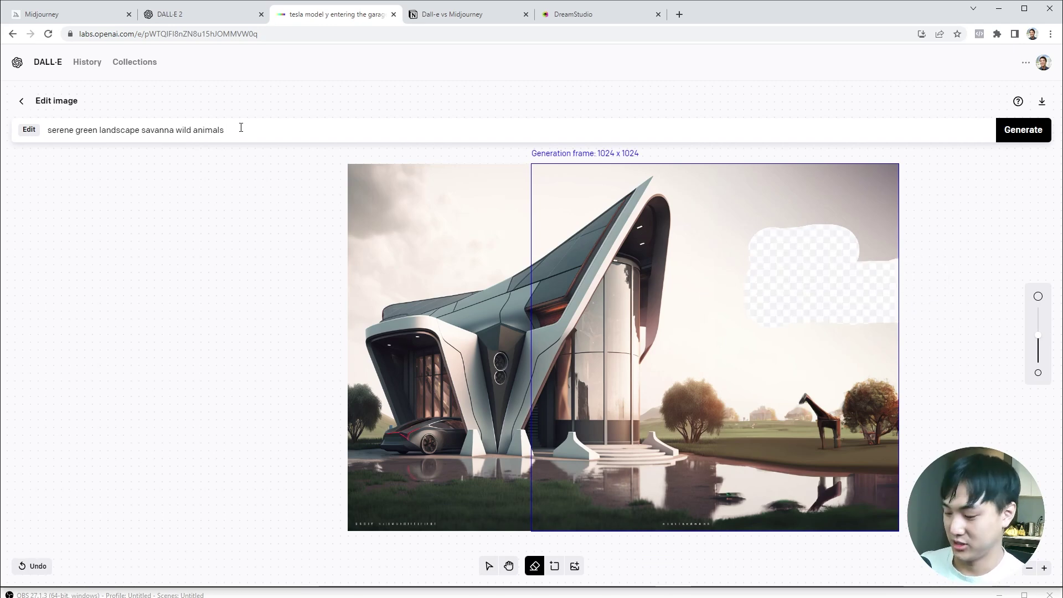
{"action": "key", "text": "ctrl+a"}
{"action": "type", "text": "continu"}
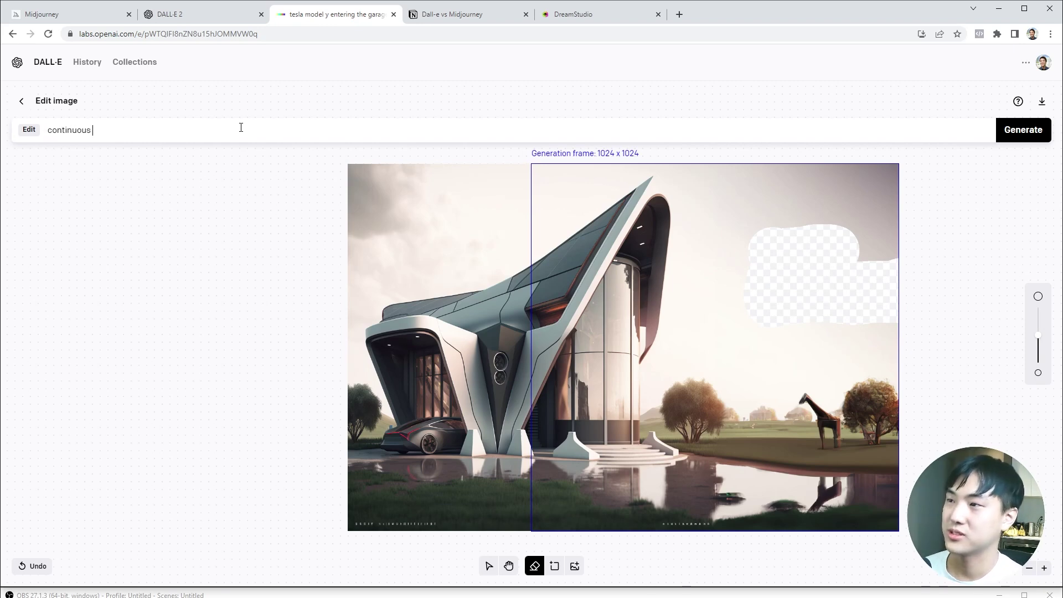
{"action": "key", "text": "Return"}
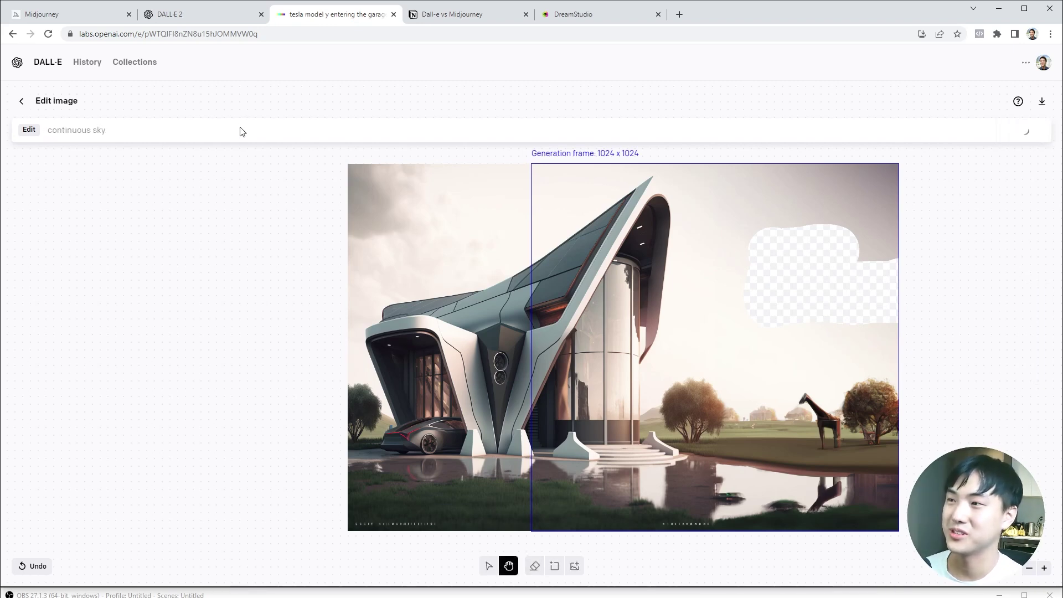
Step: Compare the generated fills and accept the one with a white cloud
{"action": "left_click", "coordinate": [703, 541]}
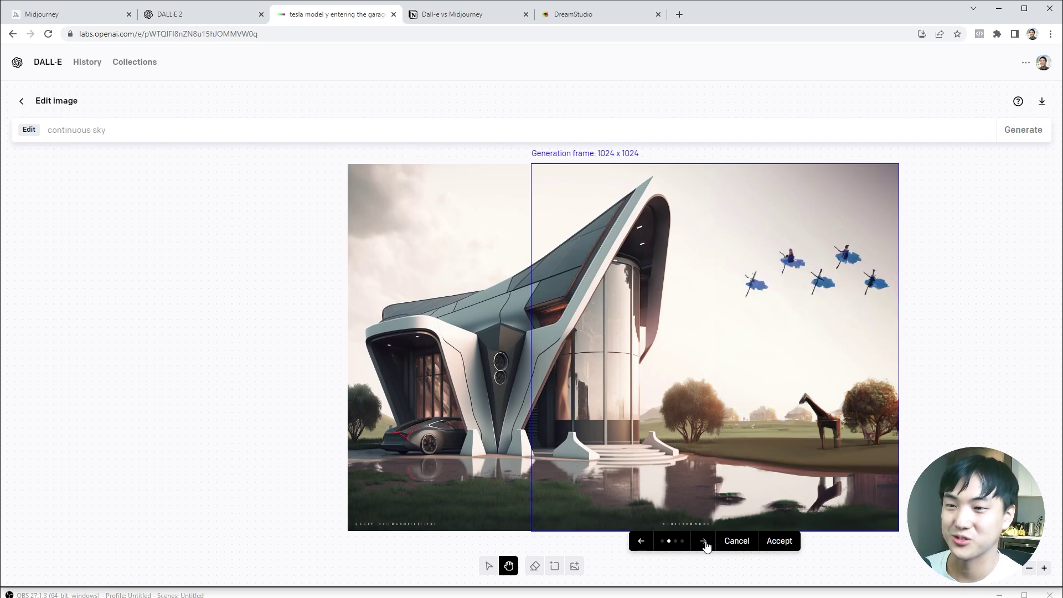
{"action": "left_click", "coordinate": [703, 542]}
{"action": "left_click", "coordinate": [641, 542]}
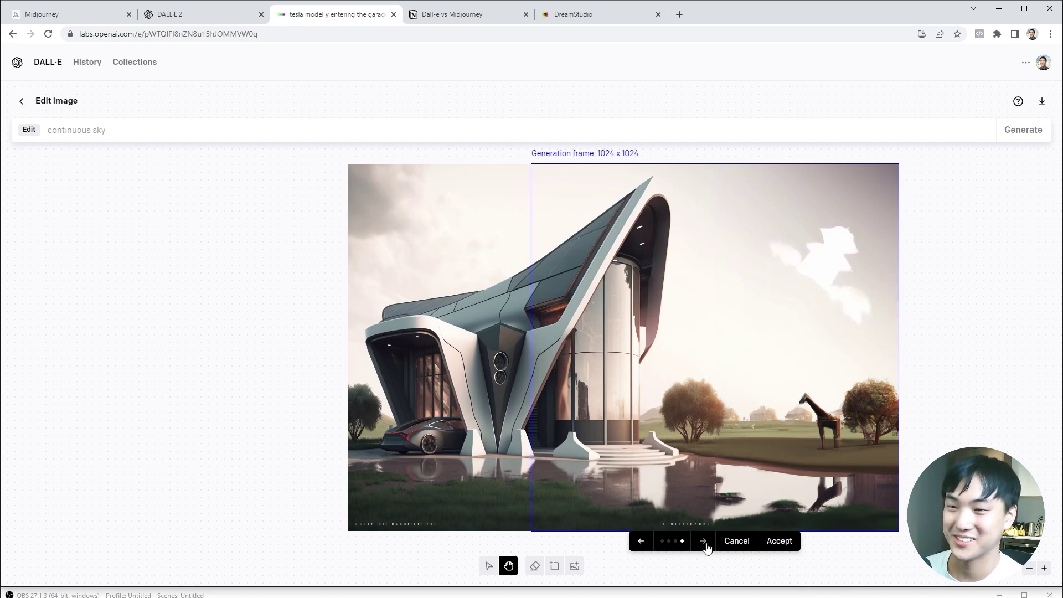
{"action": "left_click", "coordinate": [778, 541]}
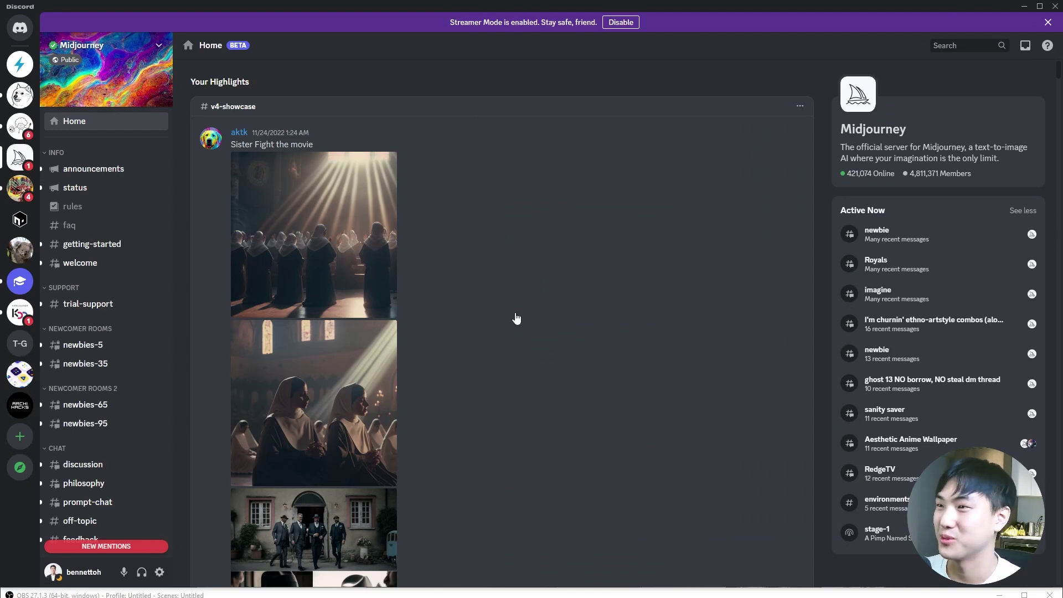
{"action": "scroll", "coordinate": [520, 388], "scroll_direction": "down", "scroll_amount": 10}
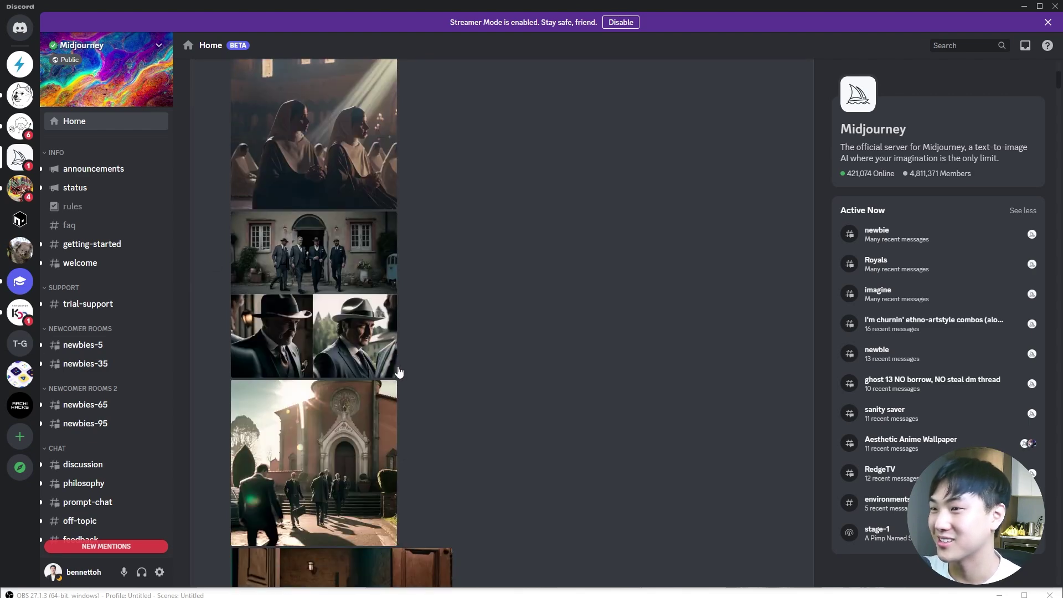
{"action": "scroll", "coordinate": [525, 391], "scroll_direction": "up", "scroll_amount": 5}
{"action": "scroll", "coordinate": [523, 390], "scroll_direction": "up", "scroll_amount": 5}
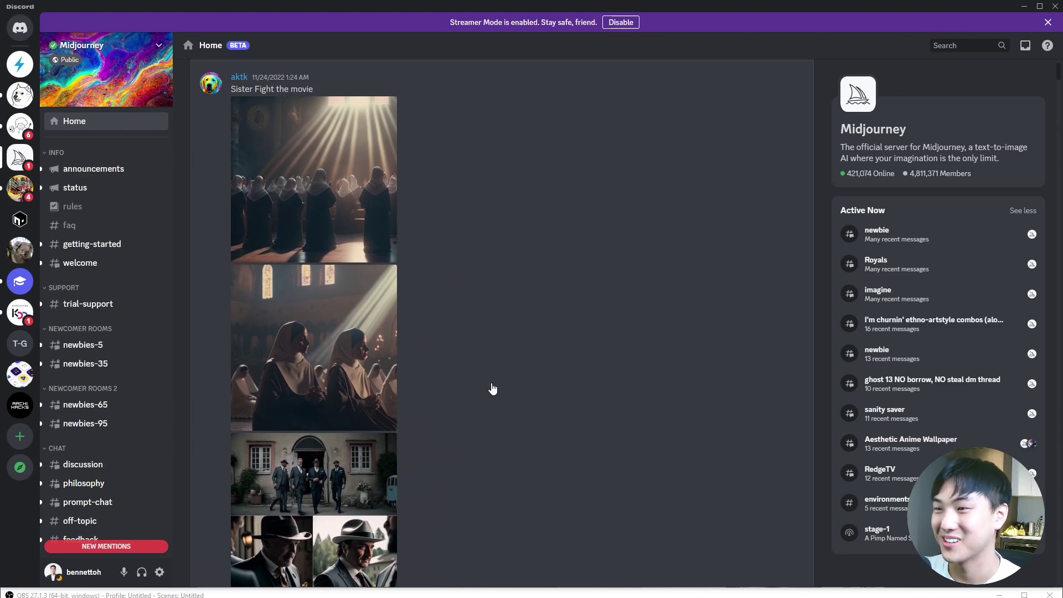
{"action": "scroll", "coordinate": [490, 384], "scroll_direction": "down", "scroll_amount": 4}
{"action": "scroll", "coordinate": [469, 339], "scroll_direction": "down", "scroll_amount": 2}
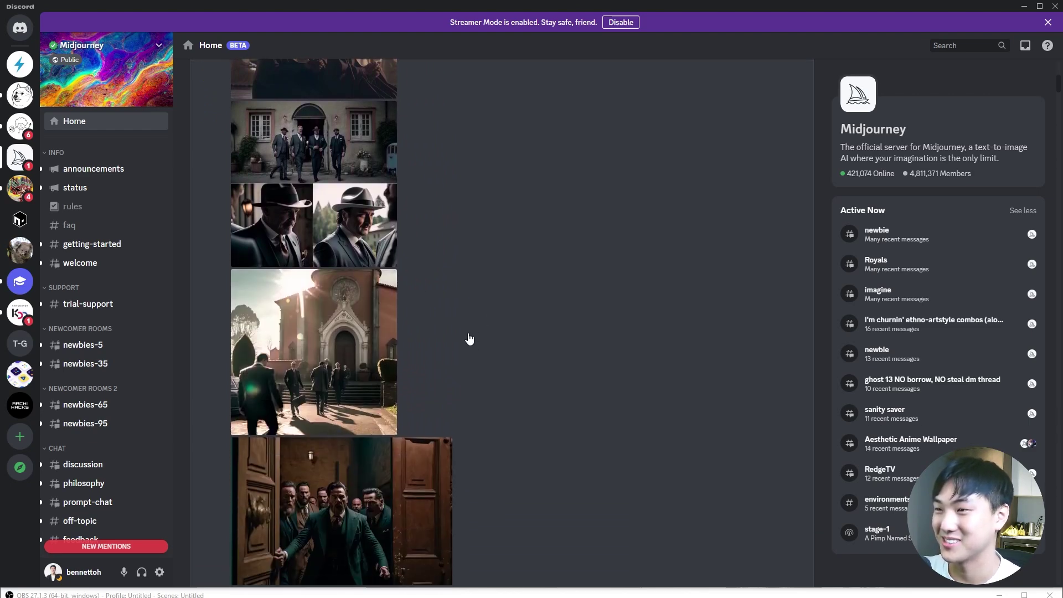
{"action": "scroll", "coordinate": [469, 337], "scroll_direction": "up", "scroll_amount": 7}
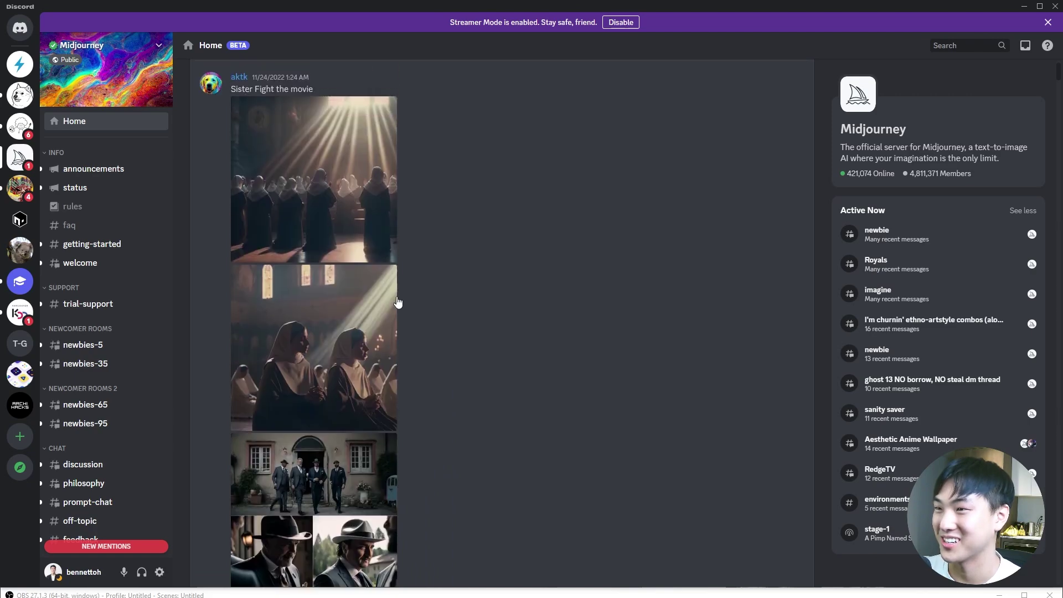
{"action": "left_click", "coordinate": [335, 188]}
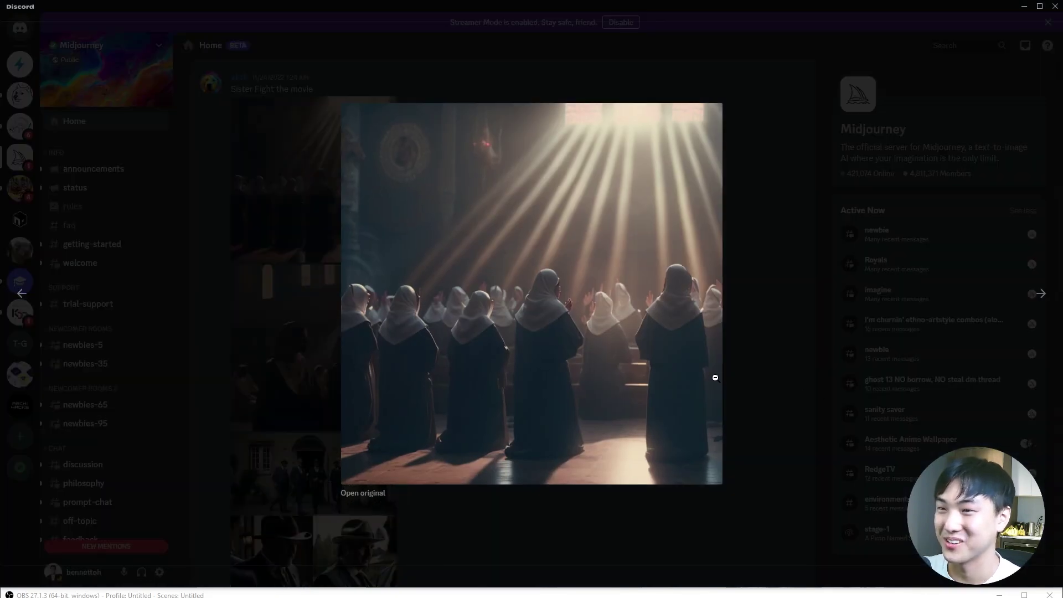
{"action": "left_click", "coordinate": [778, 382]}
{"action": "left_click", "coordinate": [340, 353]}
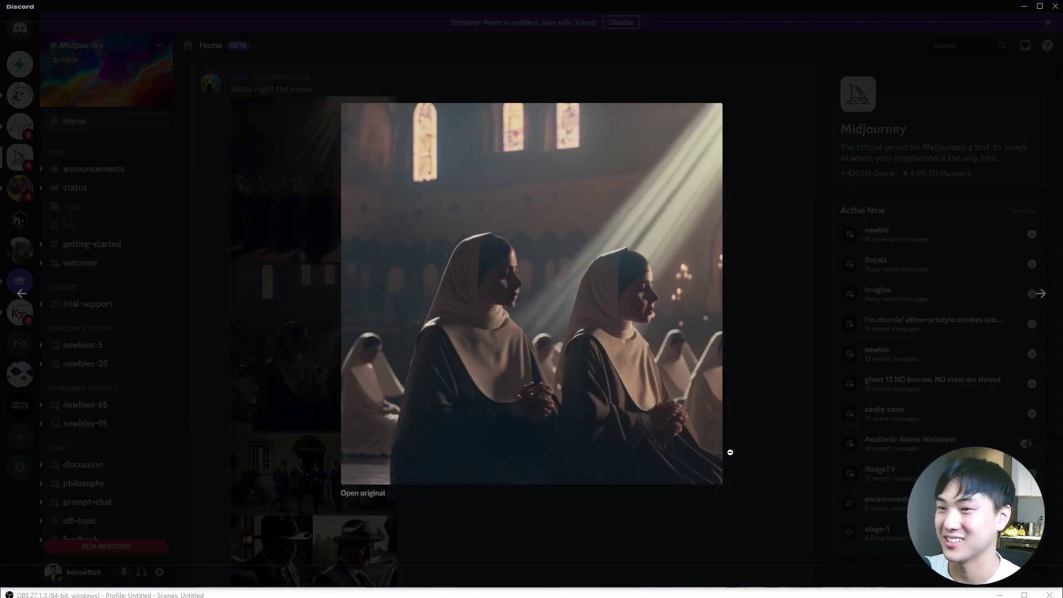
{"action": "left_click", "coordinate": [823, 460]}
{"action": "scroll", "coordinate": [557, 432], "scroll_direction": "down", "scroll_amount": 2}
{"action": "scroll", "coordinate": [389, 413], "scroll_direction": "down", "scroll_amount": 3}
{"action": "left_click", "coordinate": [313, 232]}
{"action": "left_click", "coordinate": [774, 446]}
{"action": "scroll", "coordinate": [745, 441], "scroll_direction": "down", "scroll_amount": 3}
{"action": "left_click", "coordinate": [375, 445]}
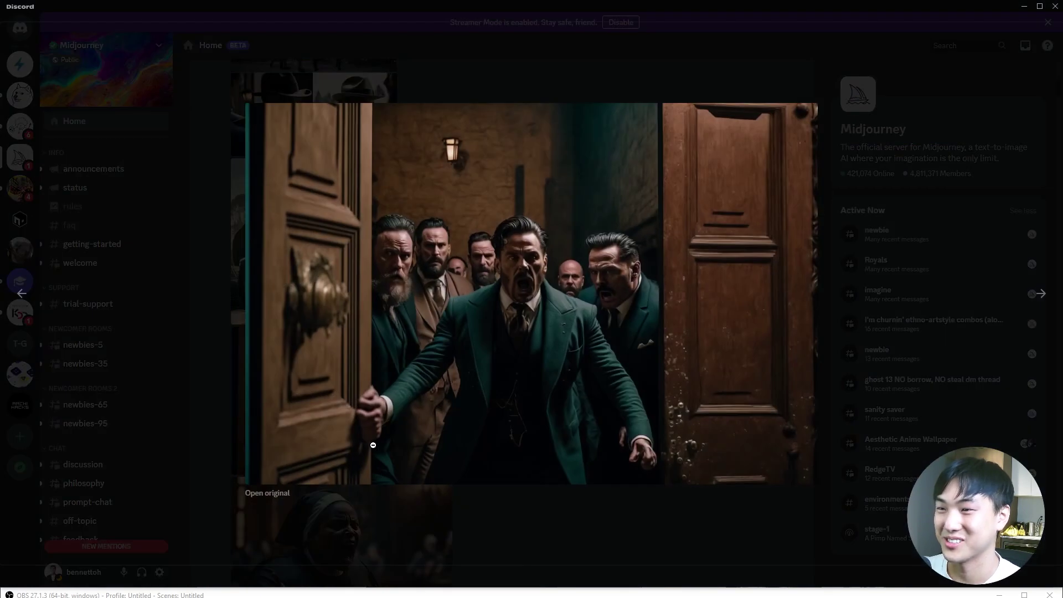
{"action": "left_click", "coordinate": [1041, 296]}
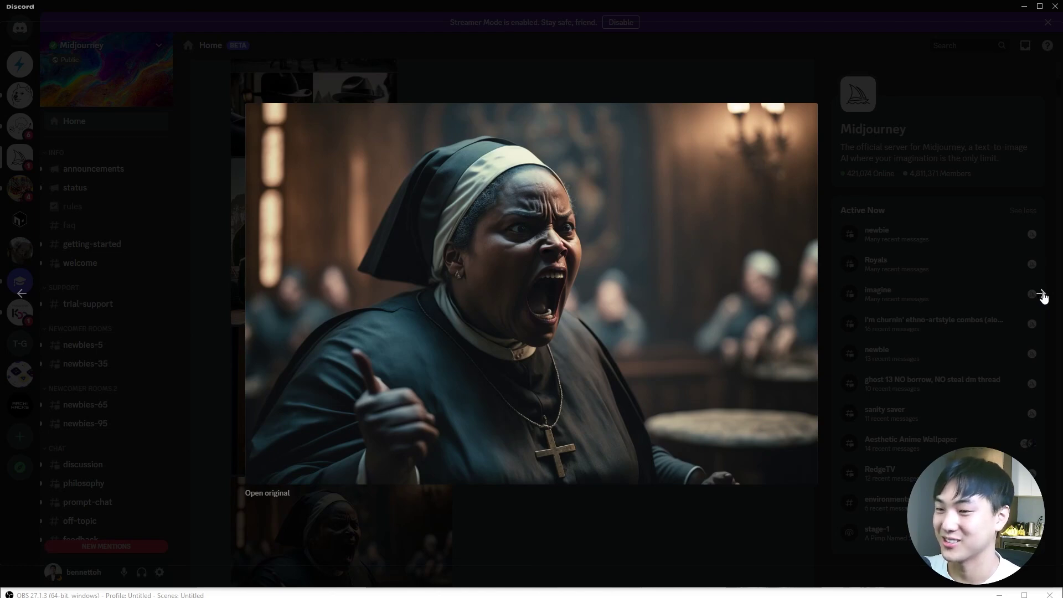
{"action": "left_click", "coordinate": [1041, 295]}
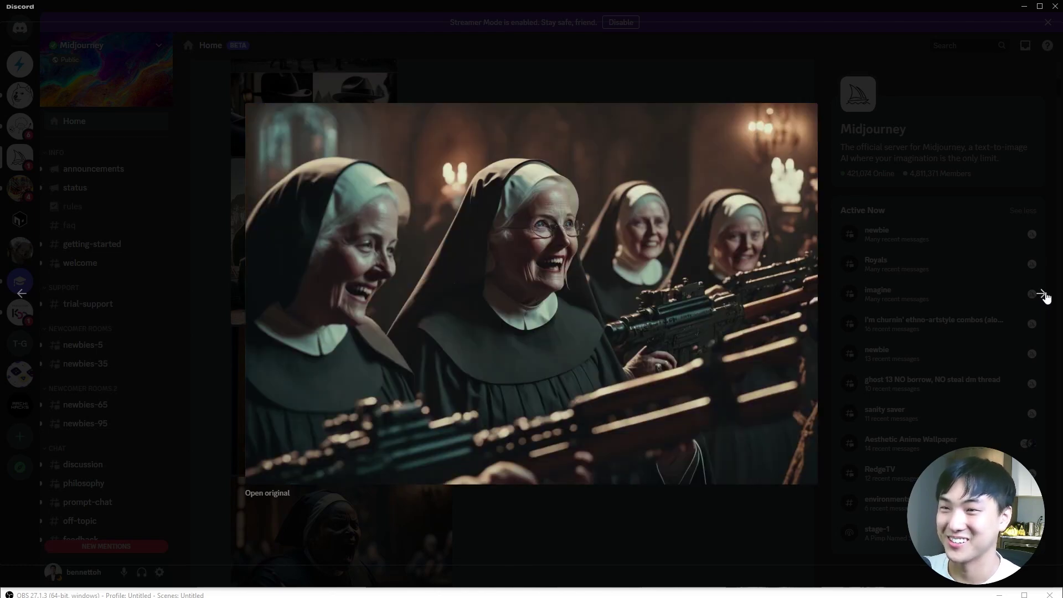
{"action": "left_click", "coordinate": [1042, 295]}
{"action": "left_click", "coordinate": [1043, 295]}
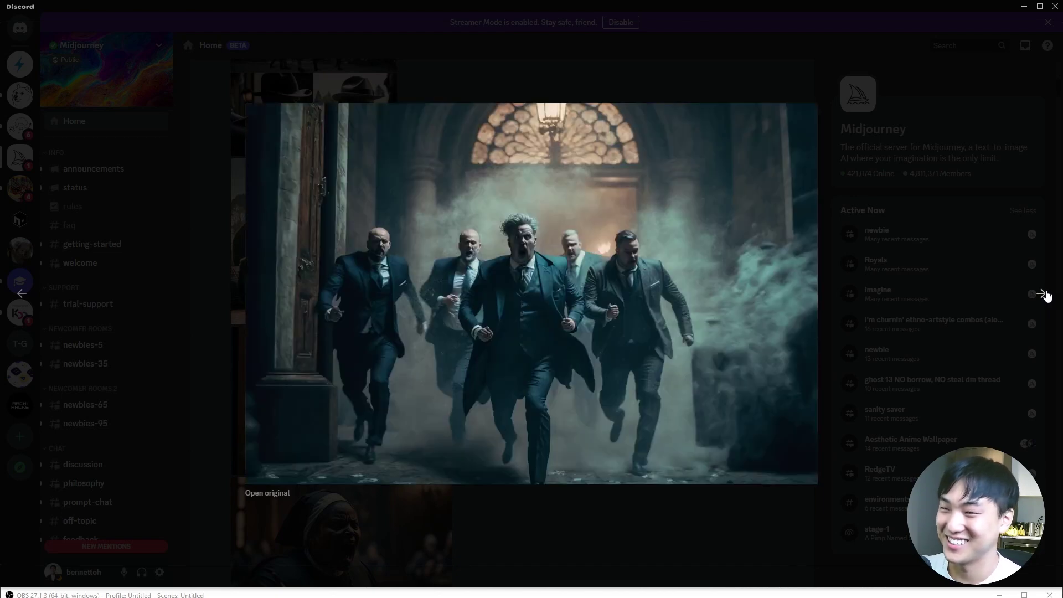
{"action": "left_click", "coordinate": [1043, 295]}
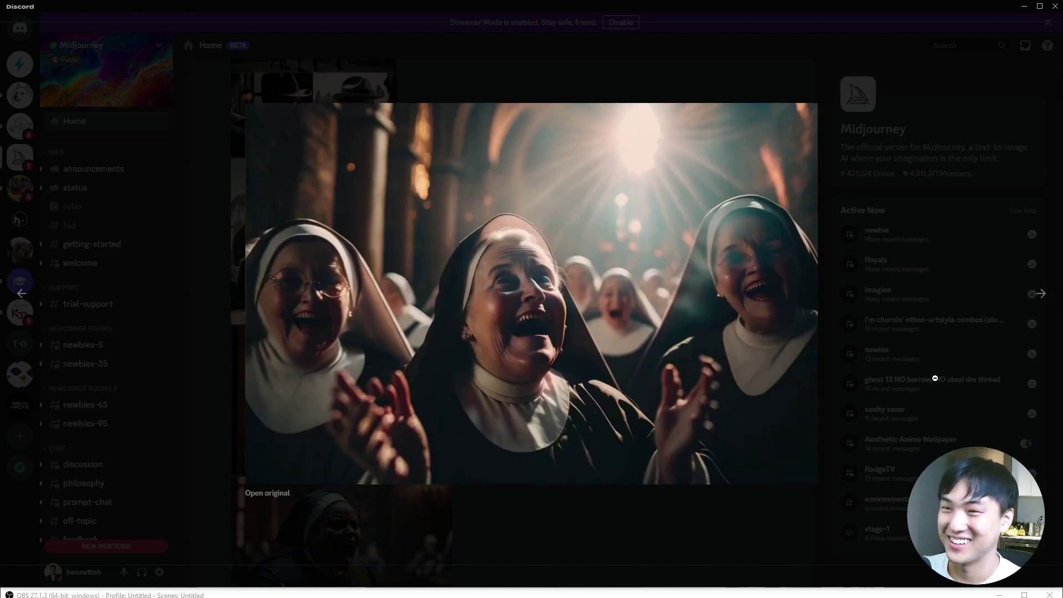
{"action": "left_click", "coordinate": [911, 414]}
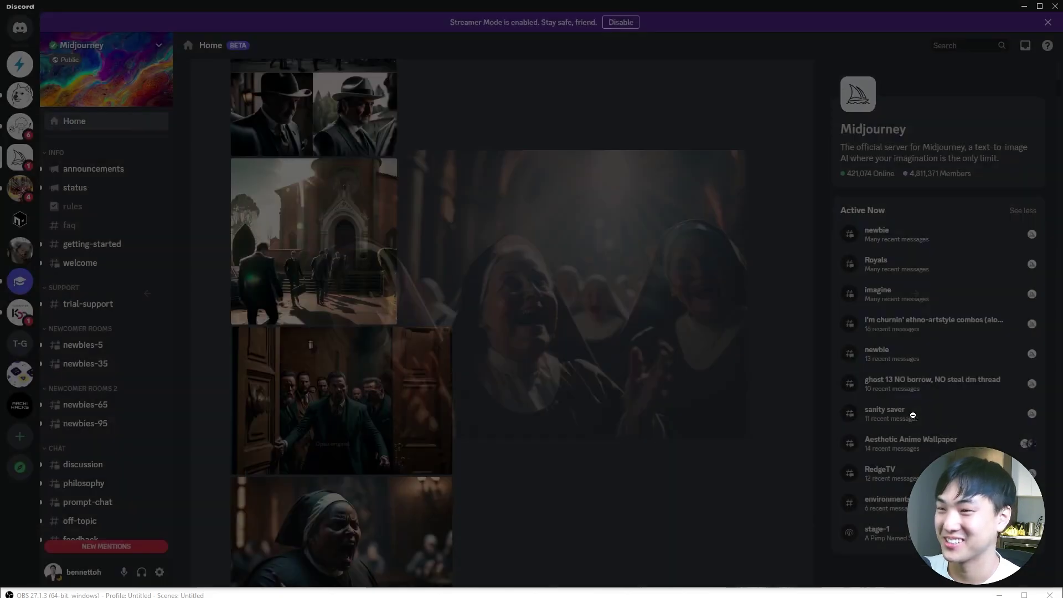
{"action": "scroll", "coordinate": [623, 441], "scroll_direction": "down", "scroll_amount": 10}
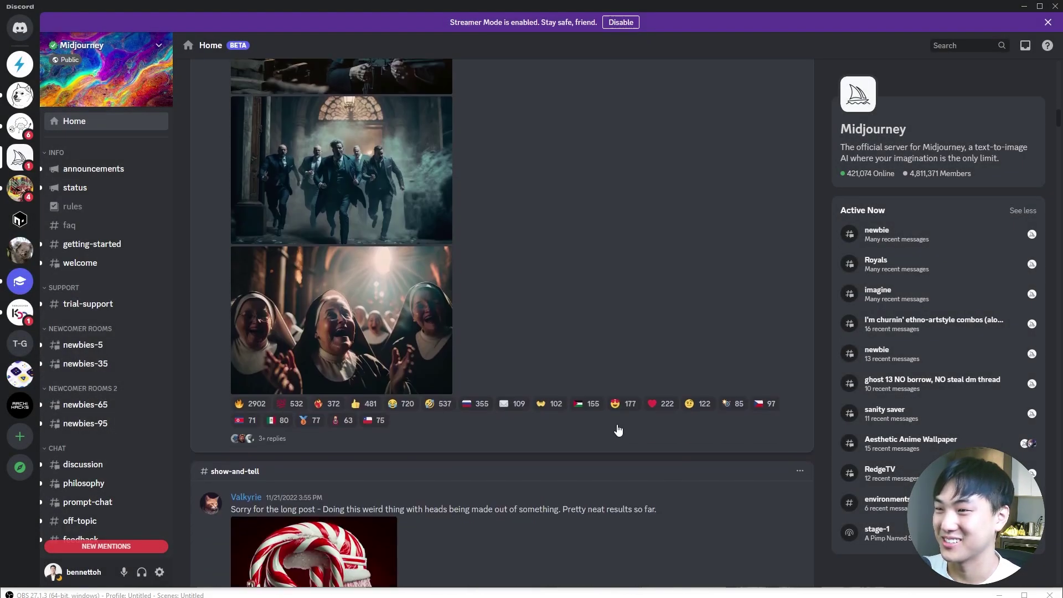
{"action": "scroll", "coordinate": [621, 430], "scroll_direction": "down", "scroll_amount": 9}
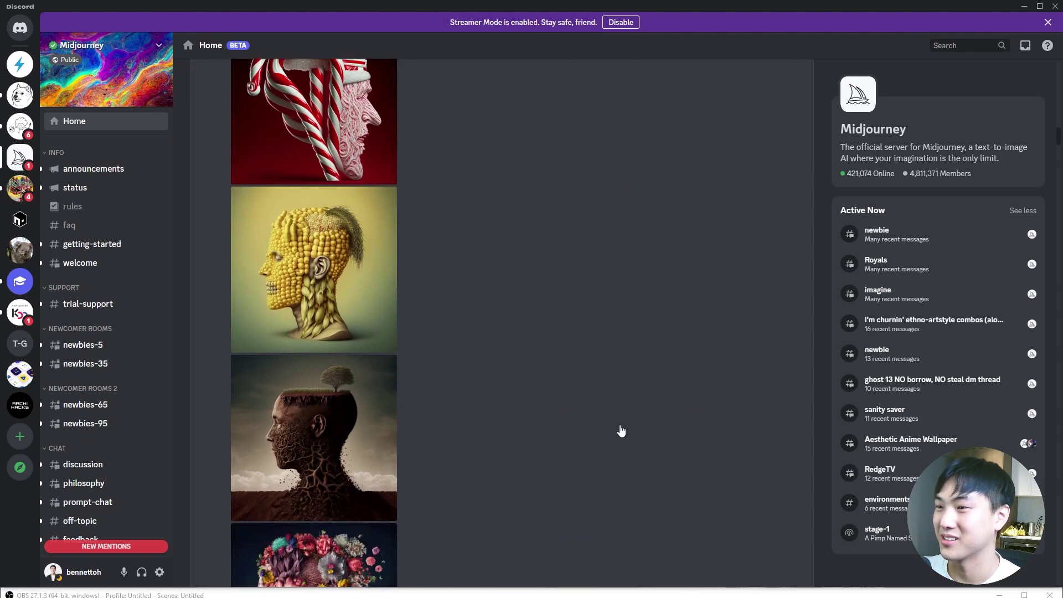
{"action": "scroll", "coordinate": [625, 432], "scroll_direction": "down", "scroll_amount": 9}
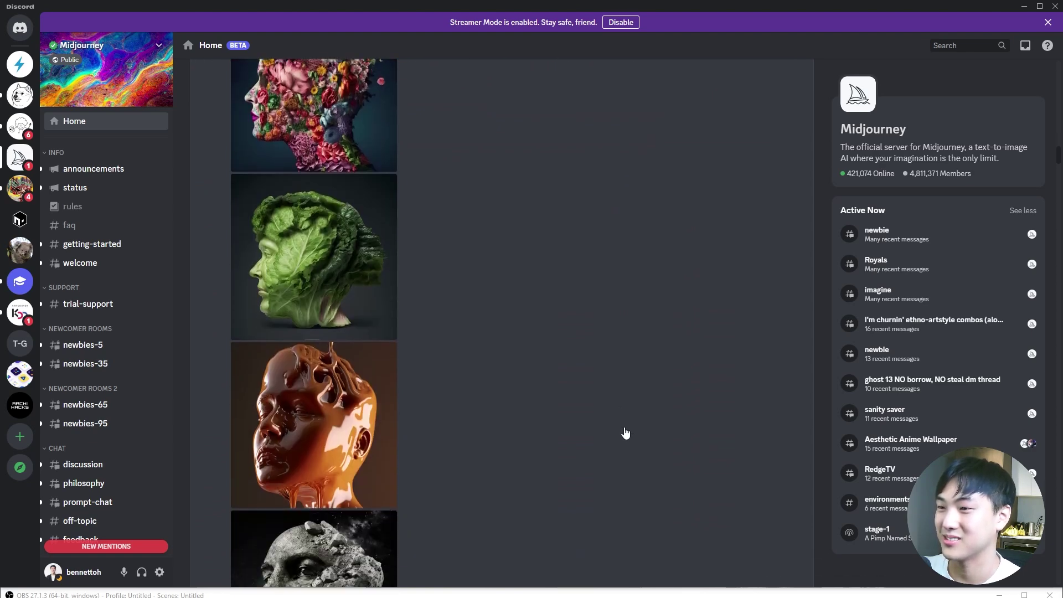
{"action": "scroll", "coordinate": [631, 433], "scroll_direction": "down", "scroll_amount": 10}
{"action": "scroll", "coordinate": [633, 430], "scroll_direction": "down", "scroll_amount": 8}
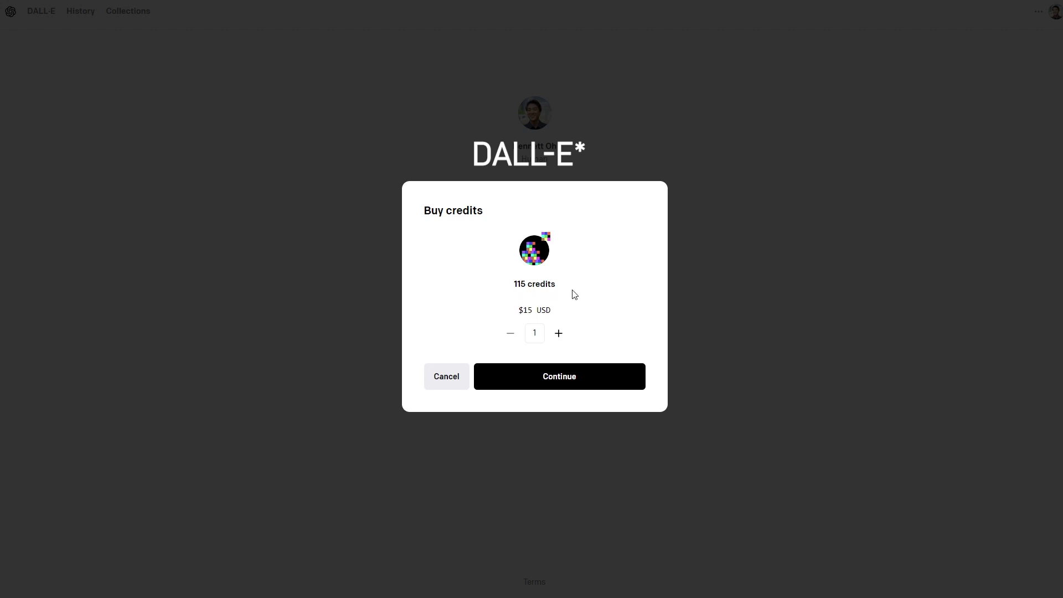
Step: Raise the DALL·E credit packs to 4 (460 credits for $60), then back to 1
{"action": "left_click", "coordinate": [560, 335]}
{"action": "left_click", "coordinate": [560, 336]}
{"action": "left_click", "coordinate": [560, 335]}
{"action": "left_click", "coordinate": [508, 335]}
{"action": "left_click", "coordinate": [508, 335]}
{"action": "left_click", "coordinate": [508, 335]}
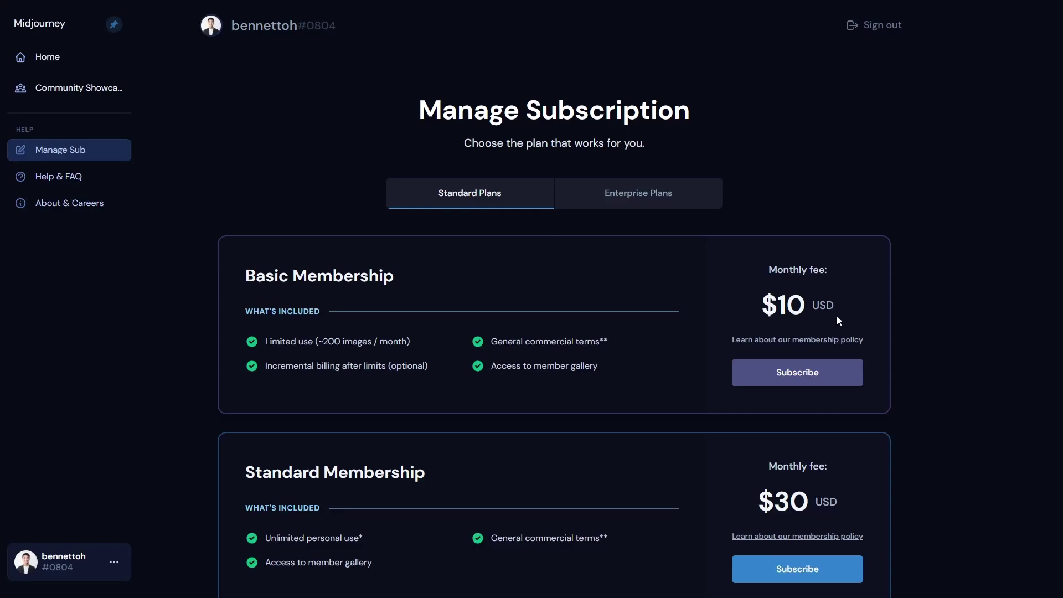
{"action": "left_click_drag", "start_coordinate": [777, 309], "coordinate": [849, 303]}
{"action": "left_click", "coordinate": [800, 323]}
{"action": "double_click", "coordinate": [321, 339]}
{"action": "left_click", "coordinate": [424, 344]}
{"action": "scroll", "coordinate": [553, 380], "scroll_direction": "down", "scroll_amount": 2}
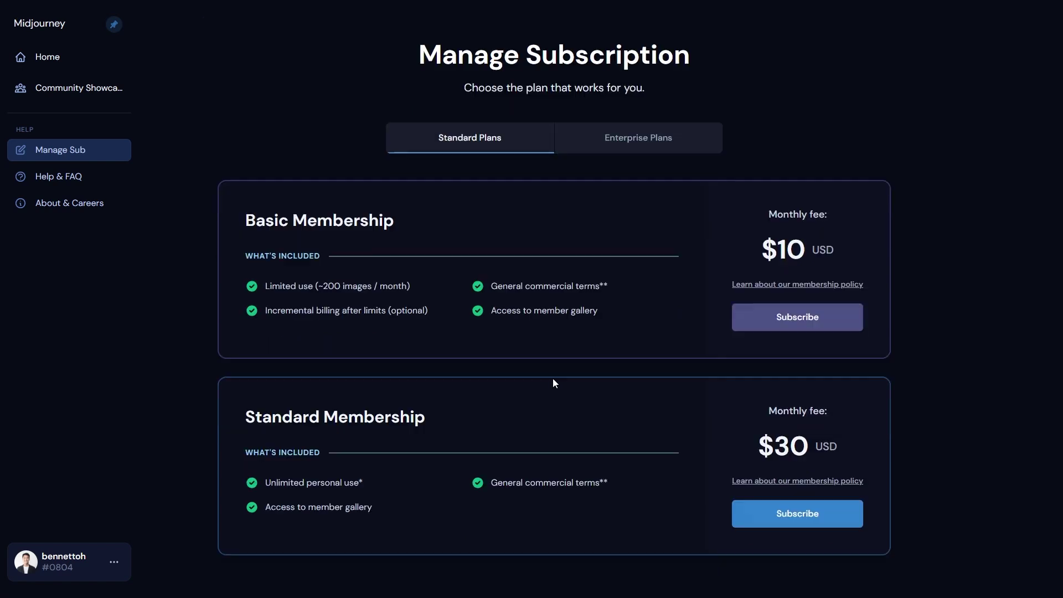
{"action": "left_click_drag", "start_coordinate": [255, 370], "coordinate": [375, 368]}
{"action": "left_click", "coordinate": [512, 375]}
{"action": "left_click_drag", "start_coordinate": [266, 426], "coordinate": [363, 427]}
{"action": "left_click", "coordinate": [425, 437]}
{"action": "scroll", "coordinate": [493, 515], "scroll_direction": "up", "scroll_amount": 1}
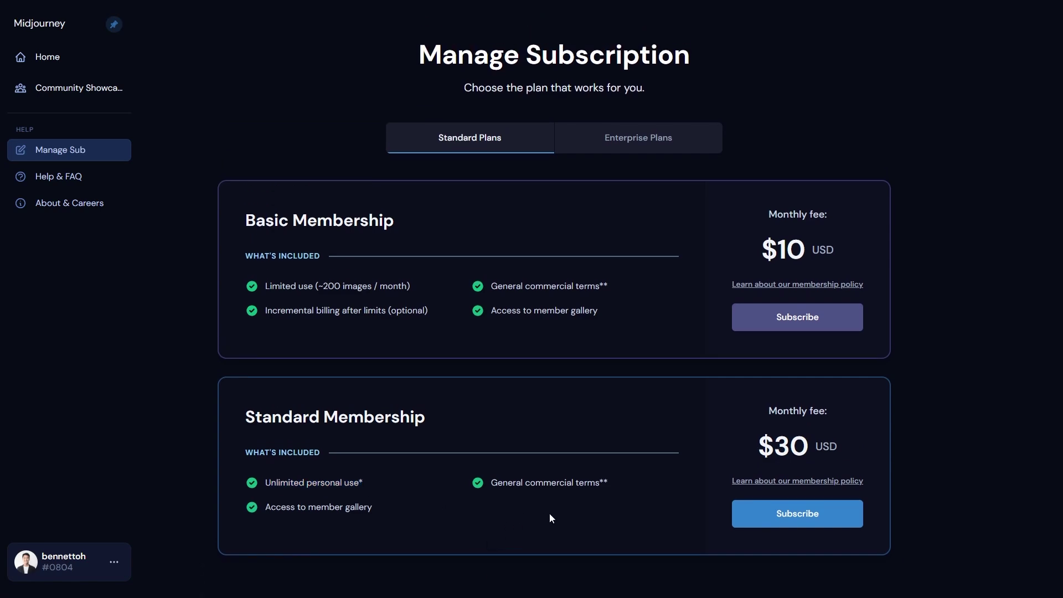